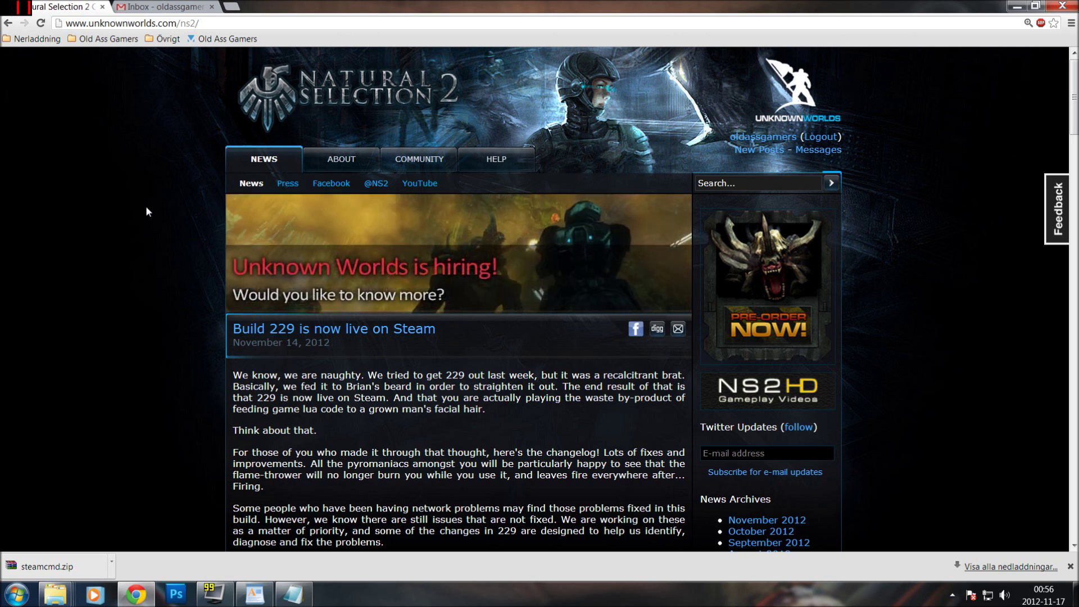
- Go from COMMUNITY to the forum index, then open Server Discussion's 'Dedicated Server Information' topic
click(420, 160)
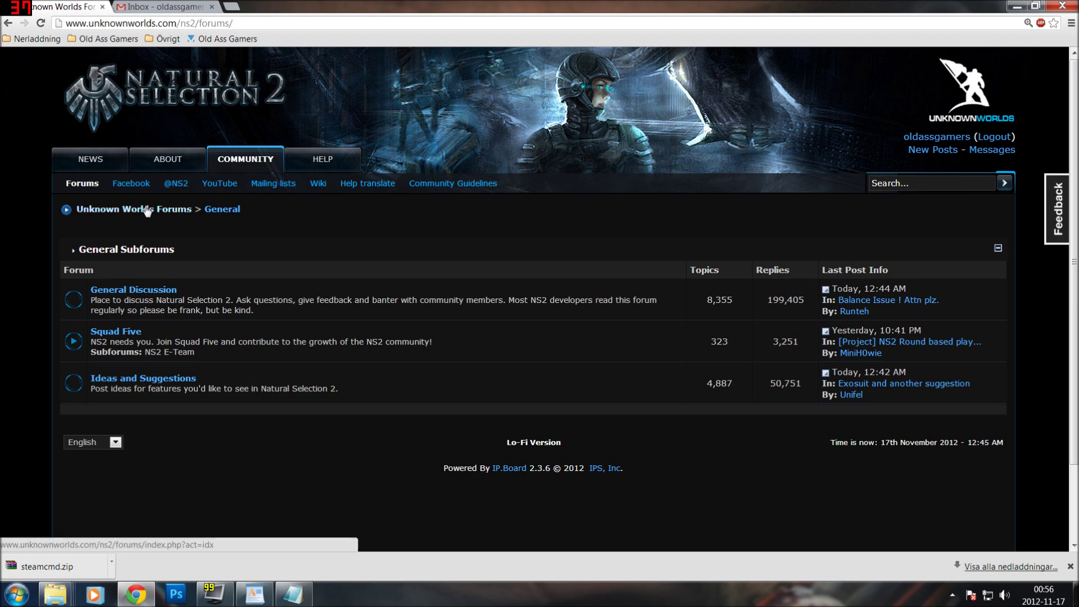
click(146, 209)
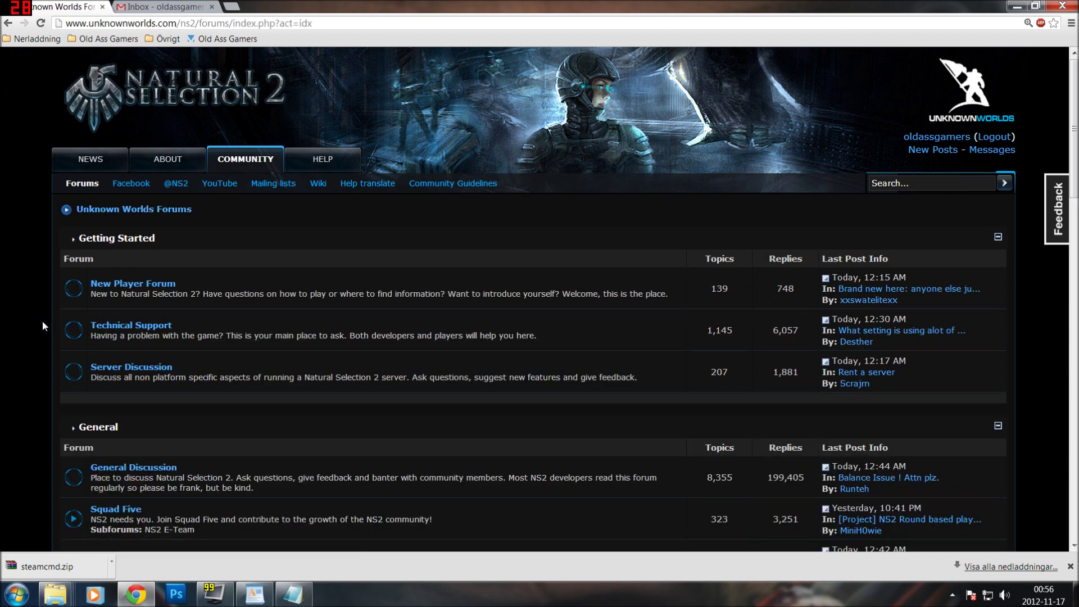
scroll(42, 322, down, 3)
scroll(42, 322, down, 3)
scroll(42, 322, up, 4)
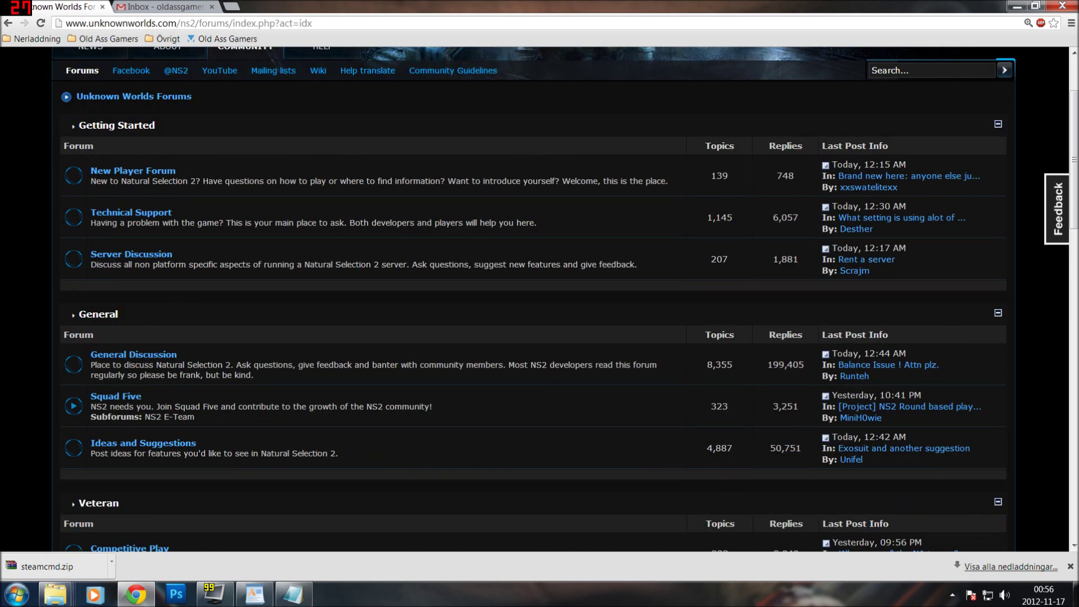
click(154, 259)
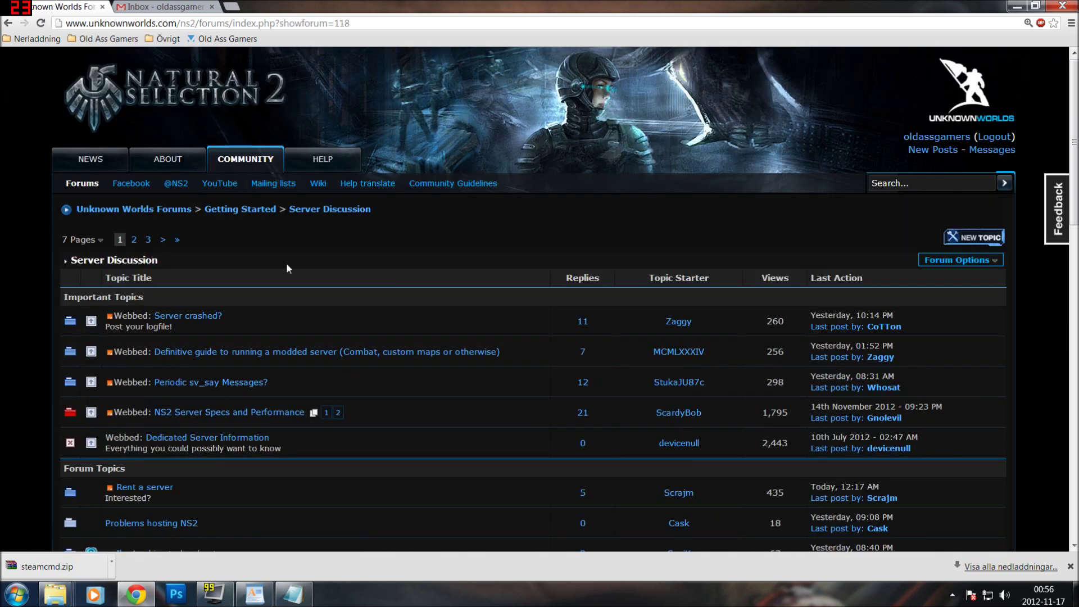
scroll(408, 281, down, 2)
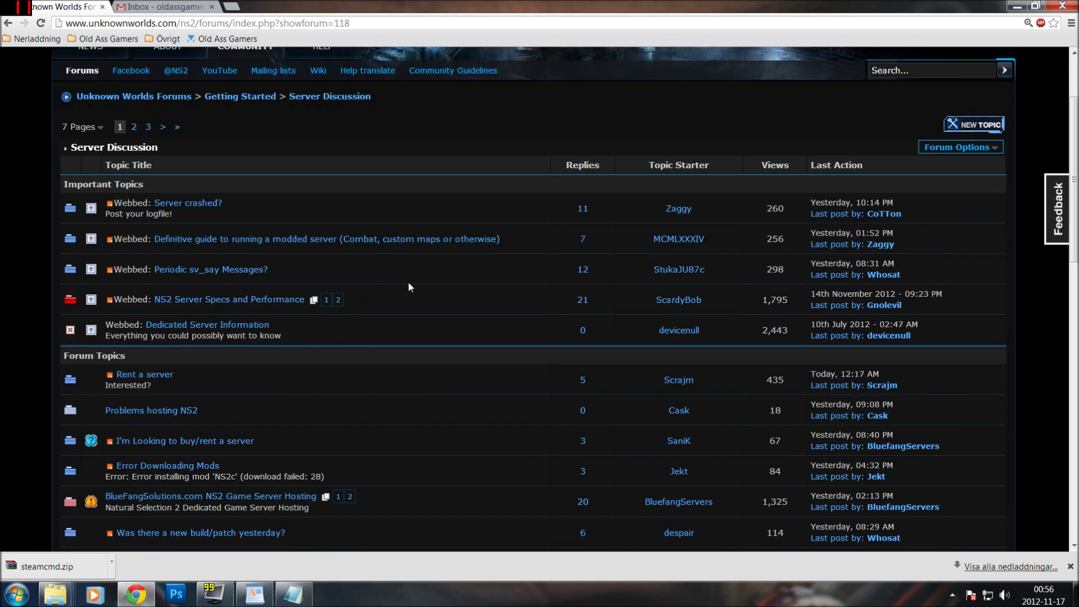
click(219, 325)
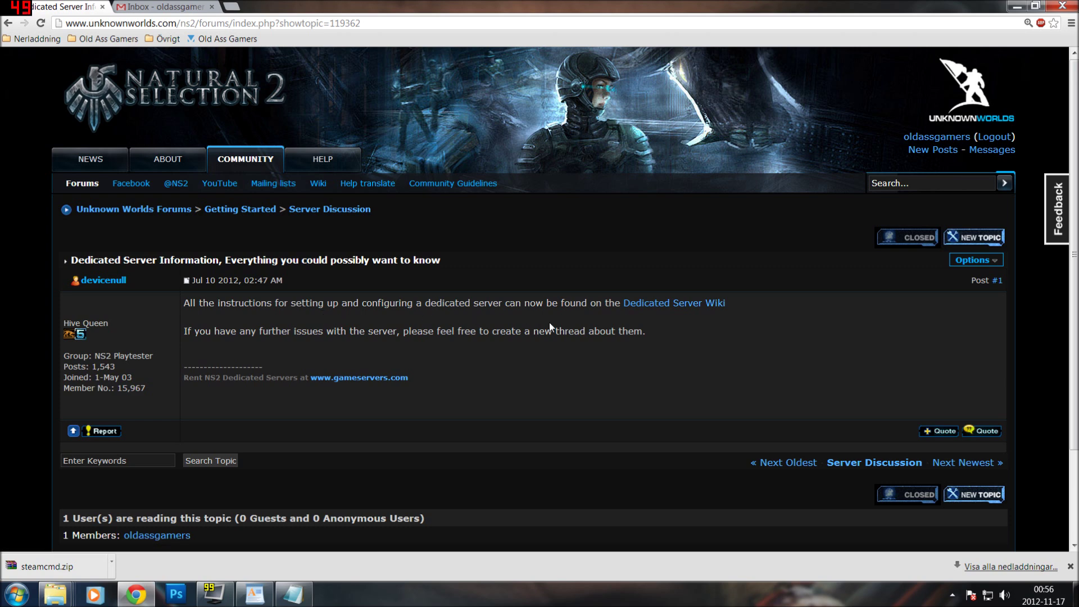
- Follow the Dedicated Server Wiki to the SteamCMD page and download the Windows installer steamcmd.zip
click(647, 304)
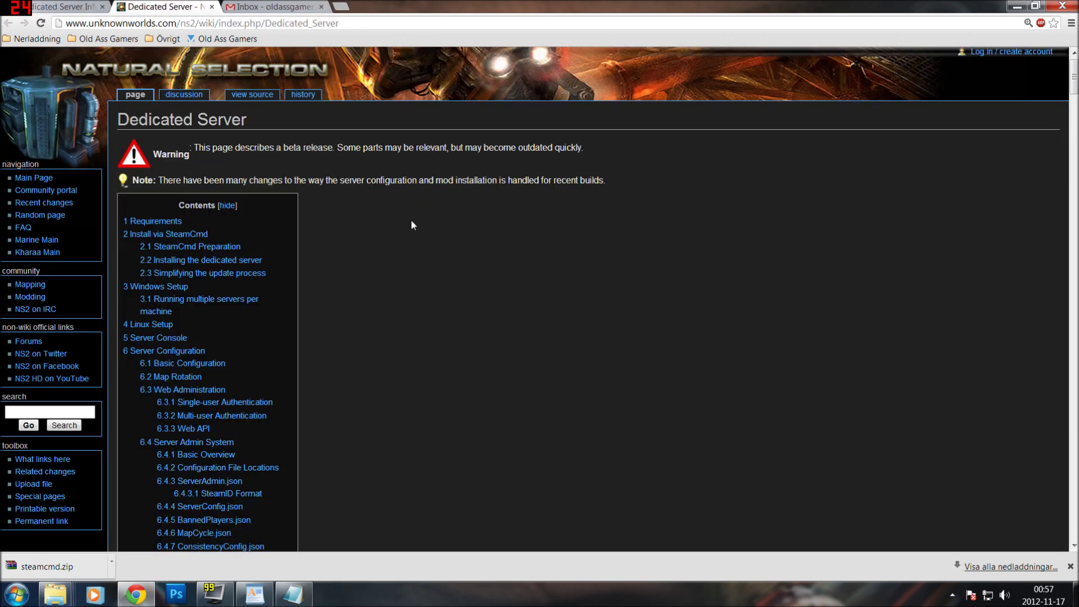
scroll(411, 225, down, 12)
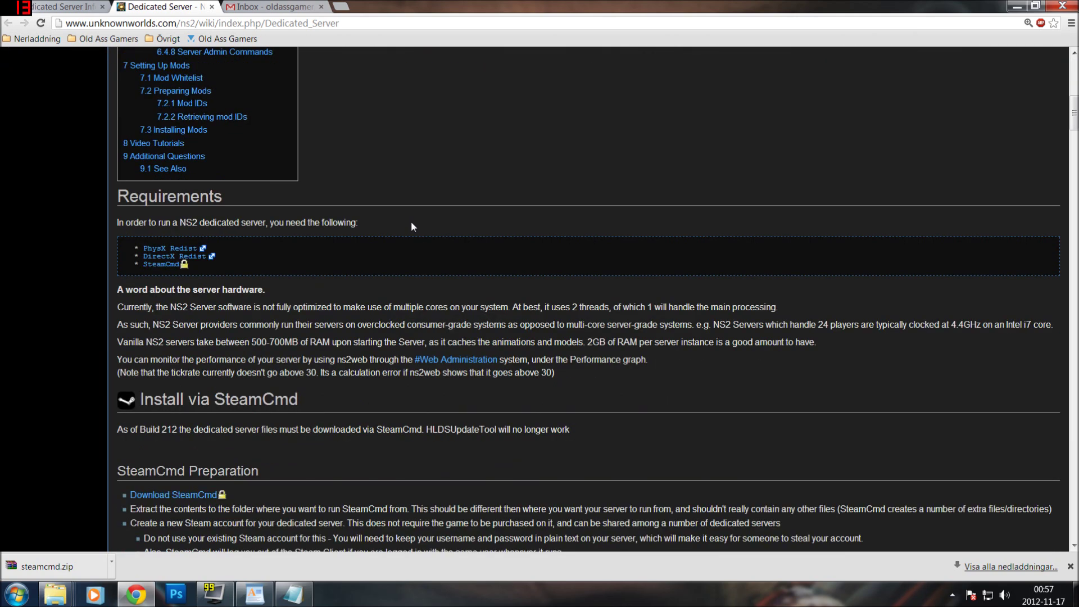
scroll(416, 336, down, 1)
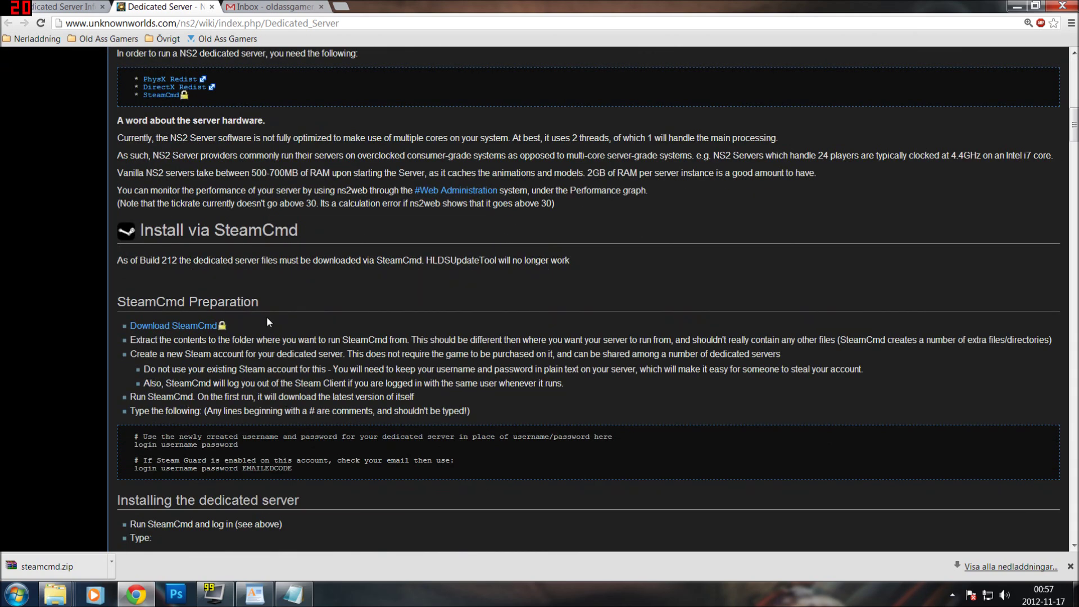
click(178, 331)
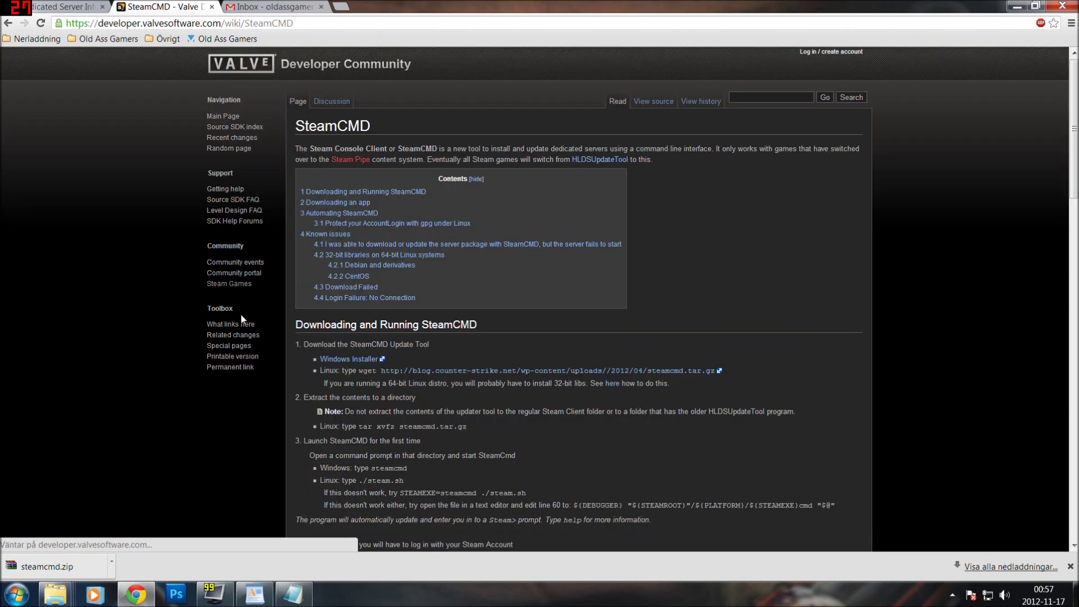
scroll(343, 380, down, 2)
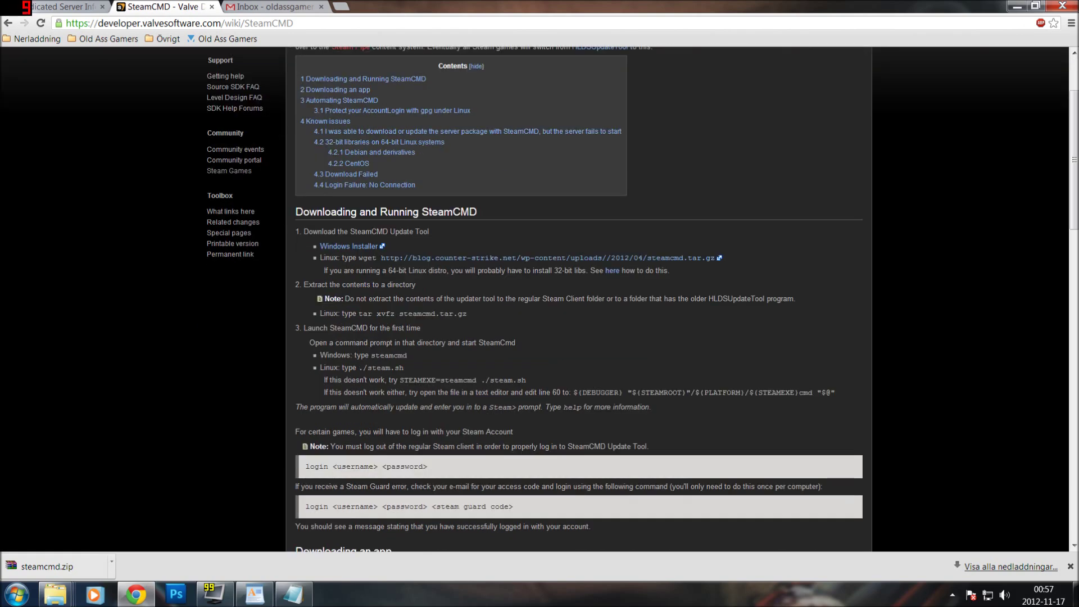
click(359, 249)
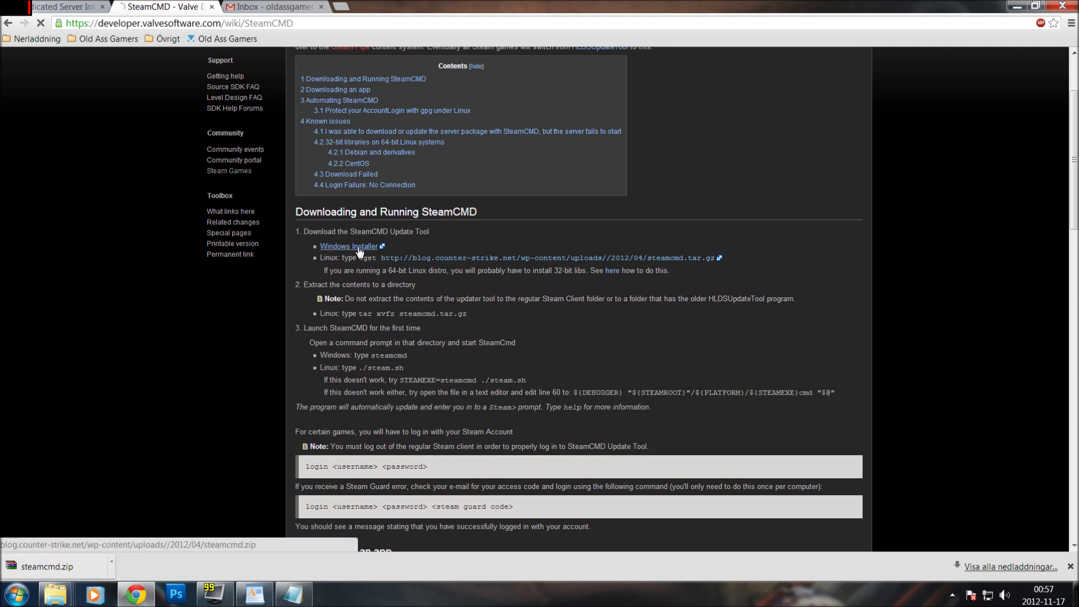
- Show steamcmd.zip in its download folder and drag it onto the desktop
click(111, 564)
click(148, 526)
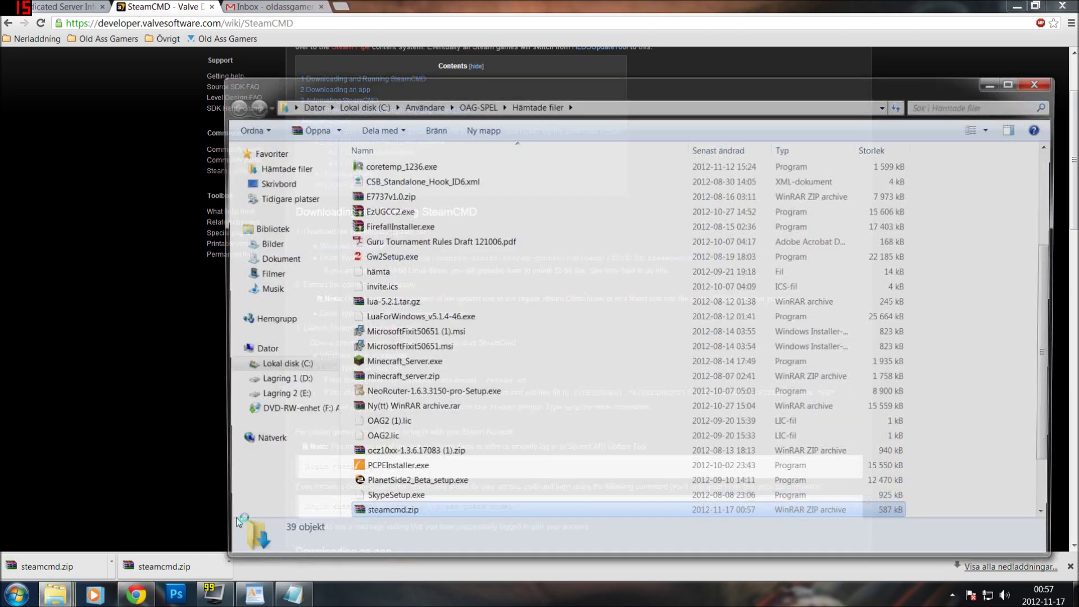
click(136, 594)
click(136, 594)
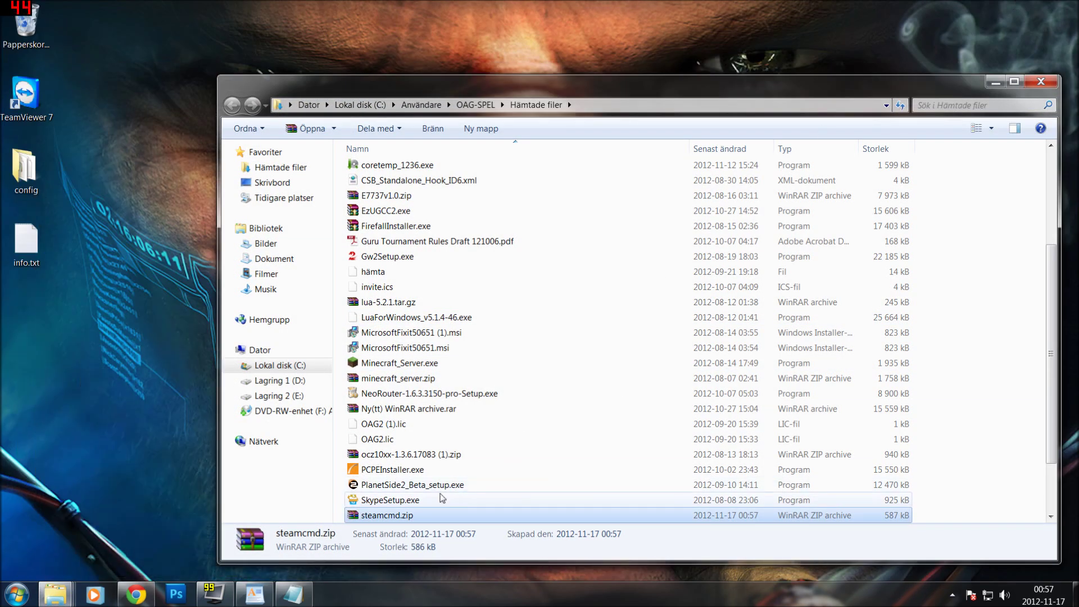
drag(399, 517, 76, 349)
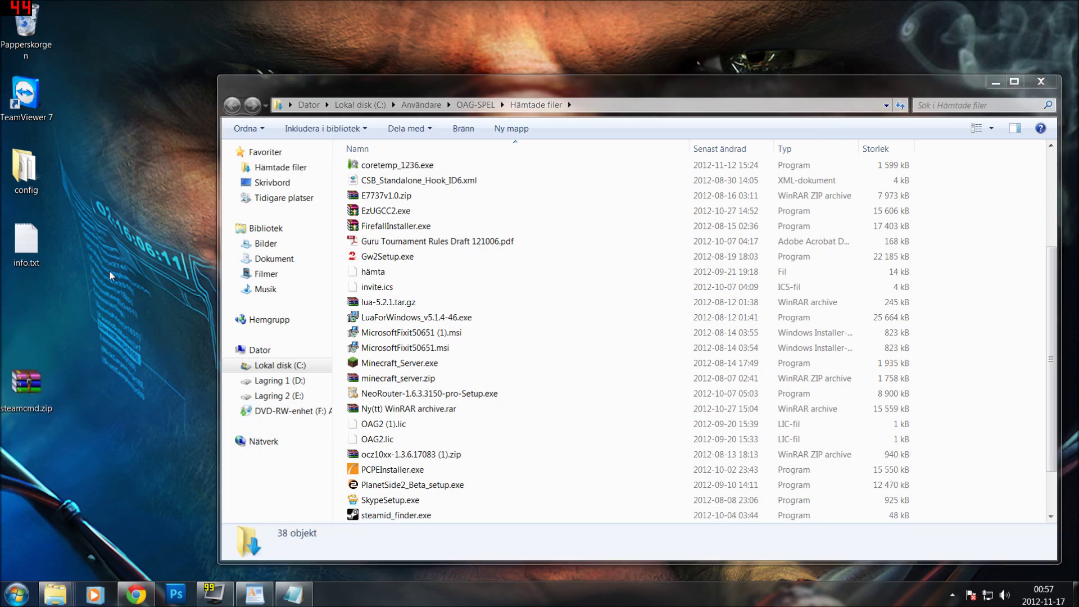
- Minimize Explorer and open steamcmd.zip from the desktop in WinRAR
drag(778, 91, 772, 81)
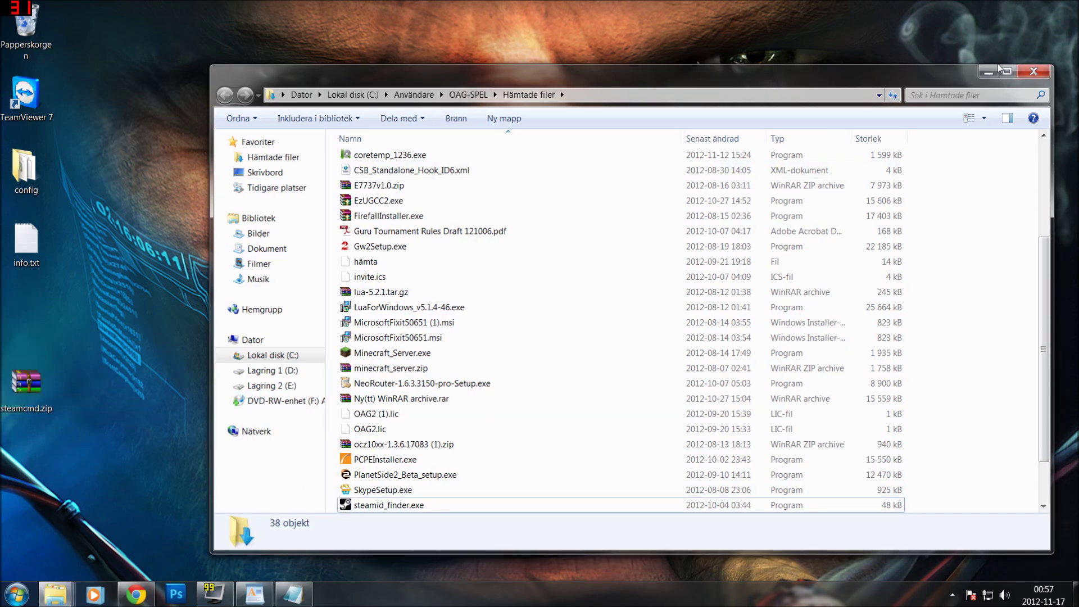
click(988, 71)
double_click(26, 385)
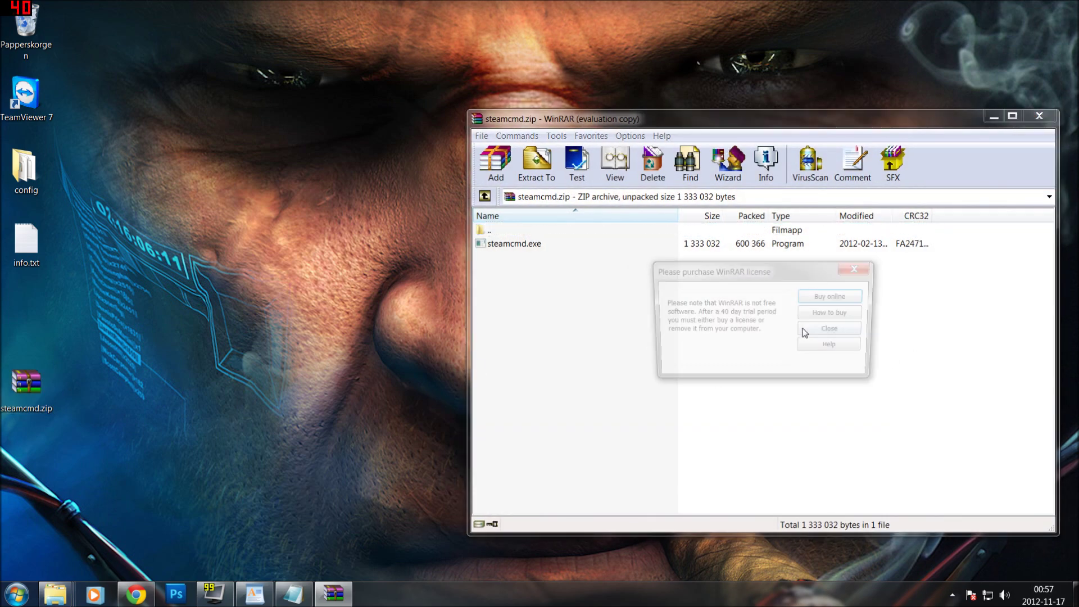
- Extract steamcmd.exe onto the desktop, close WinRAR, and open the Dator drives view
click(805, 331)
drag(562, 246, 113, 294)
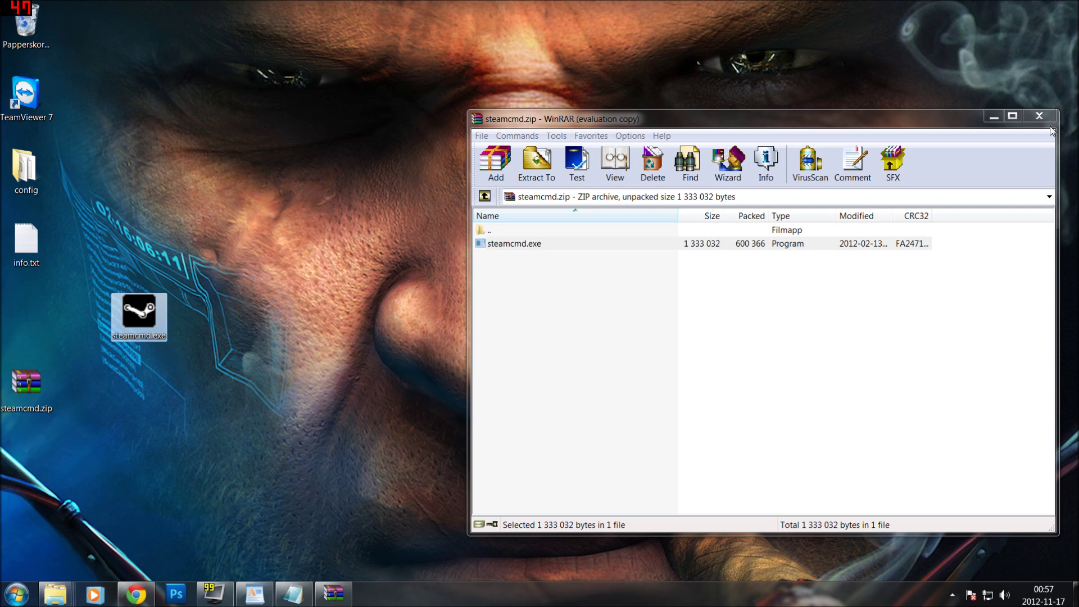
click(1037, 116)
click(139, 312)
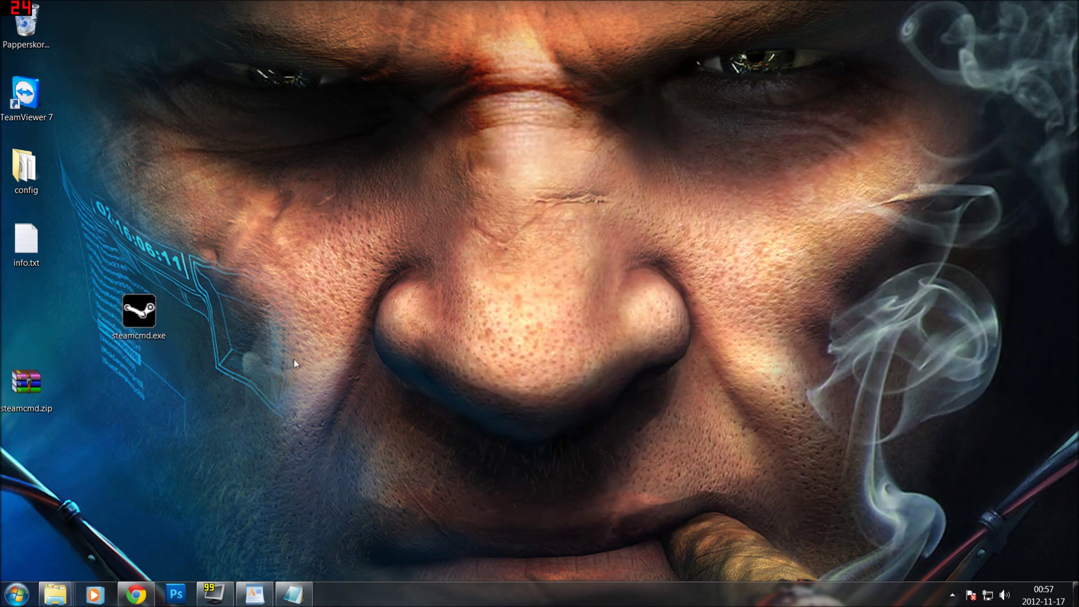
click(16, 594)
click(203, 187)
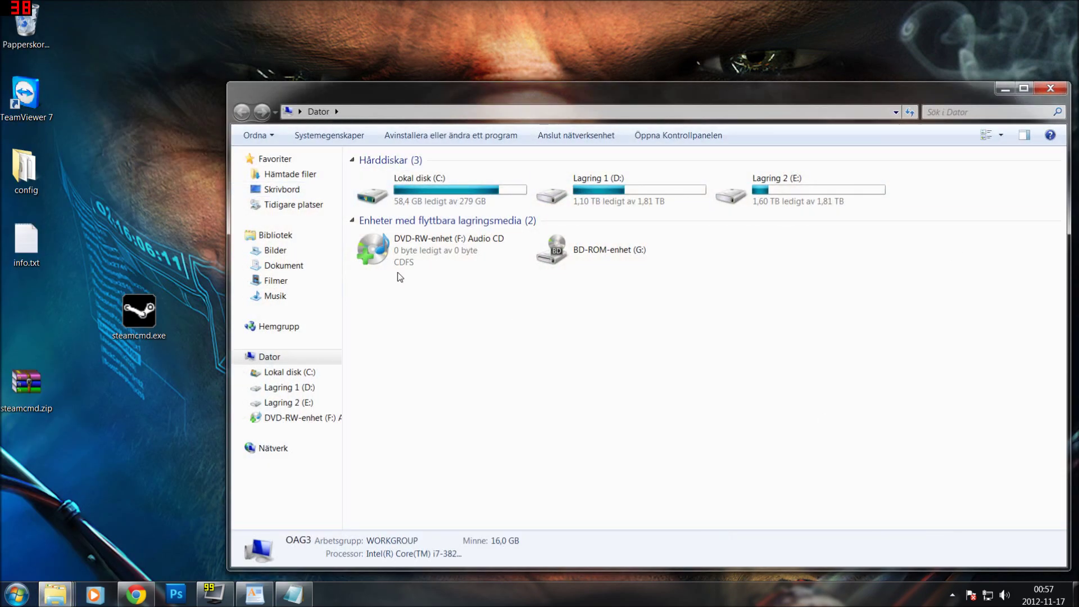
- Create a folder named ns2rocks on Lokal disk (C:)
double_click(415, 197)
right_click(393, 419)
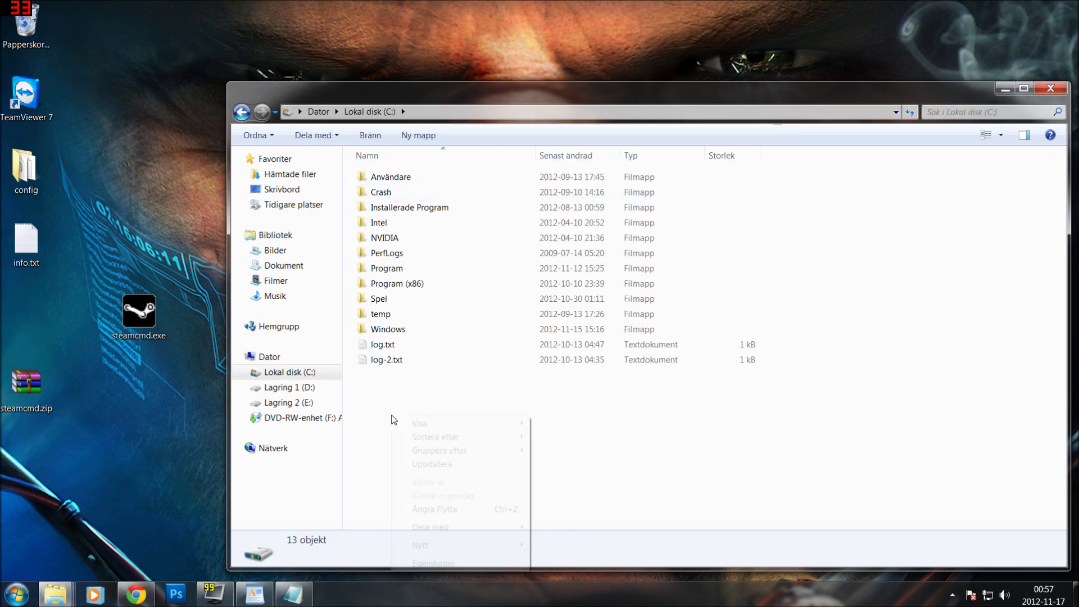
mouse_move(495, 545)
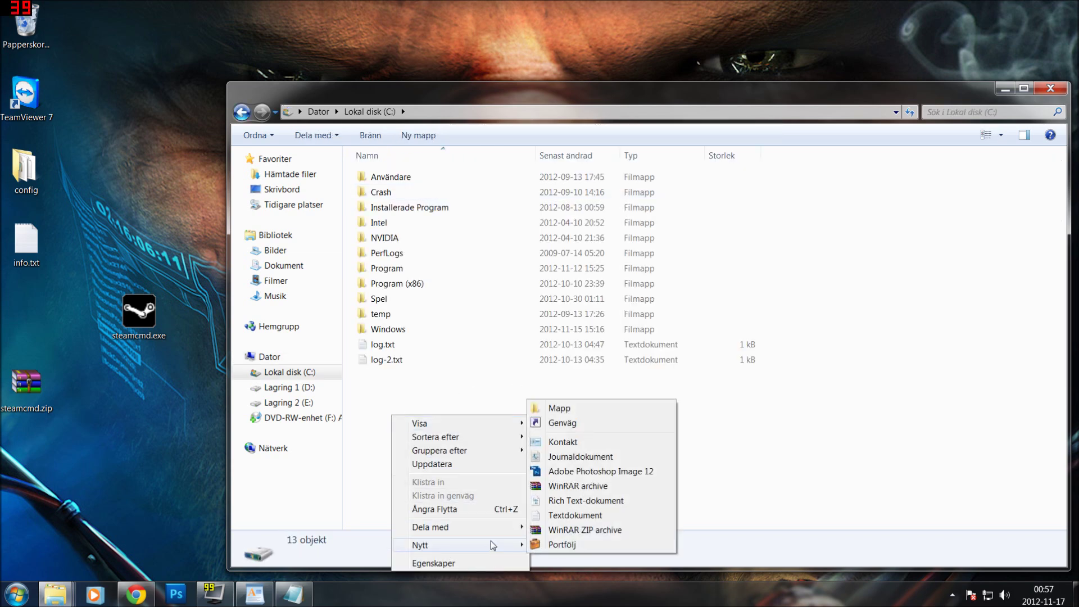
click(564, 414)
text(ns2rocks)
click(565, 416)
- Create a steamcmd folder inside C:\ns2rocks
double_click(397, 380)
right_click(424, 212)
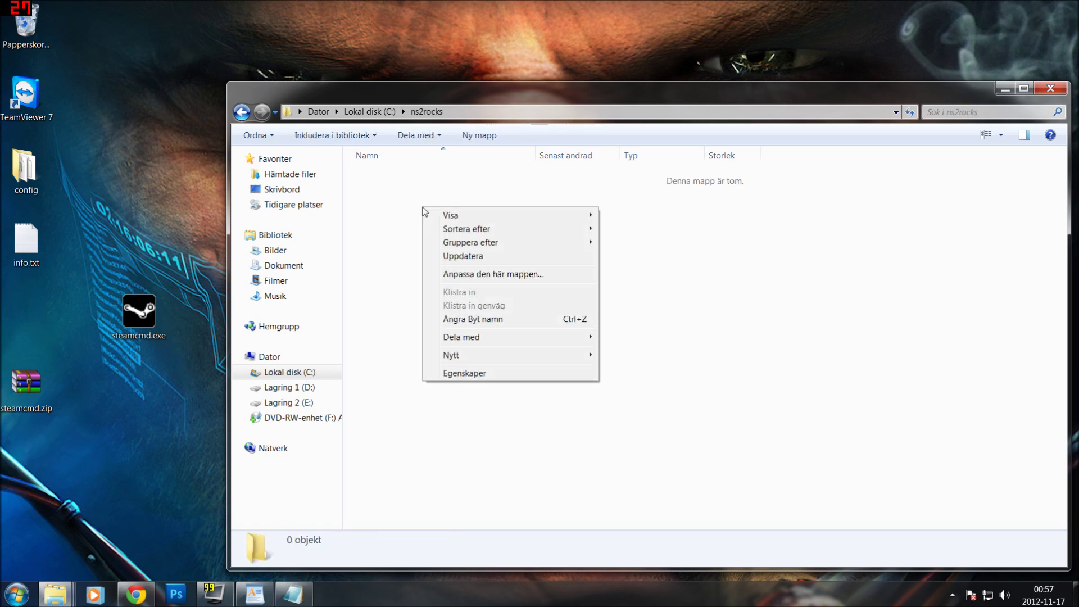
mouse_move(585, 355)
click(624, 354)
text(steamcmd)
key(Return)
click(636, 355)
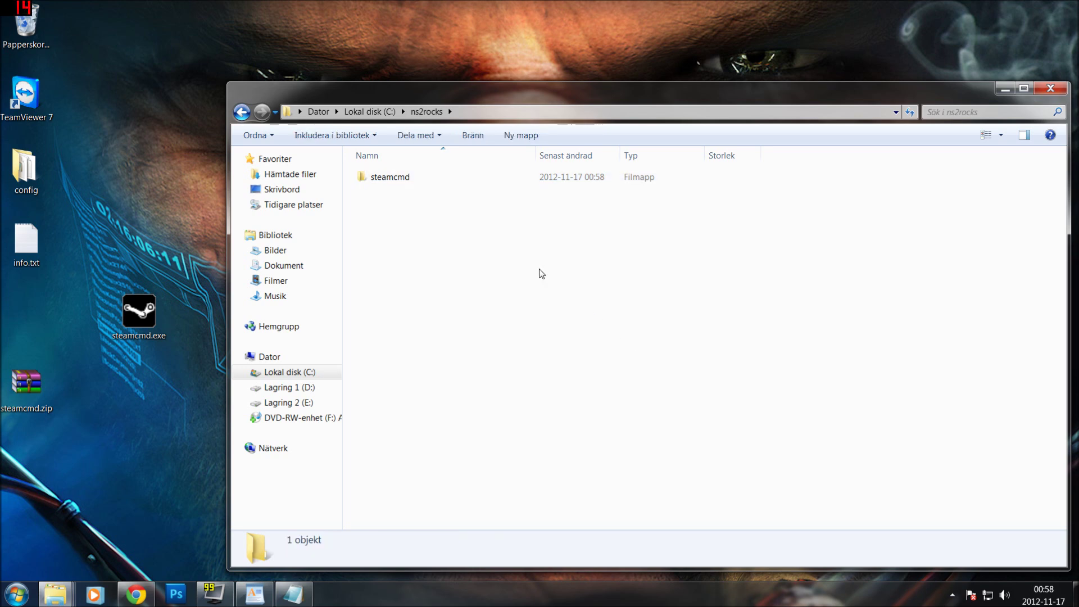
- Copy steamcmd.exe from the desktop into C:\ns2rocks\steamcmd and launch it
click(398, 180)
double_click(397, 180)
drag(156, 321, 452, 251)
click(490, 293)
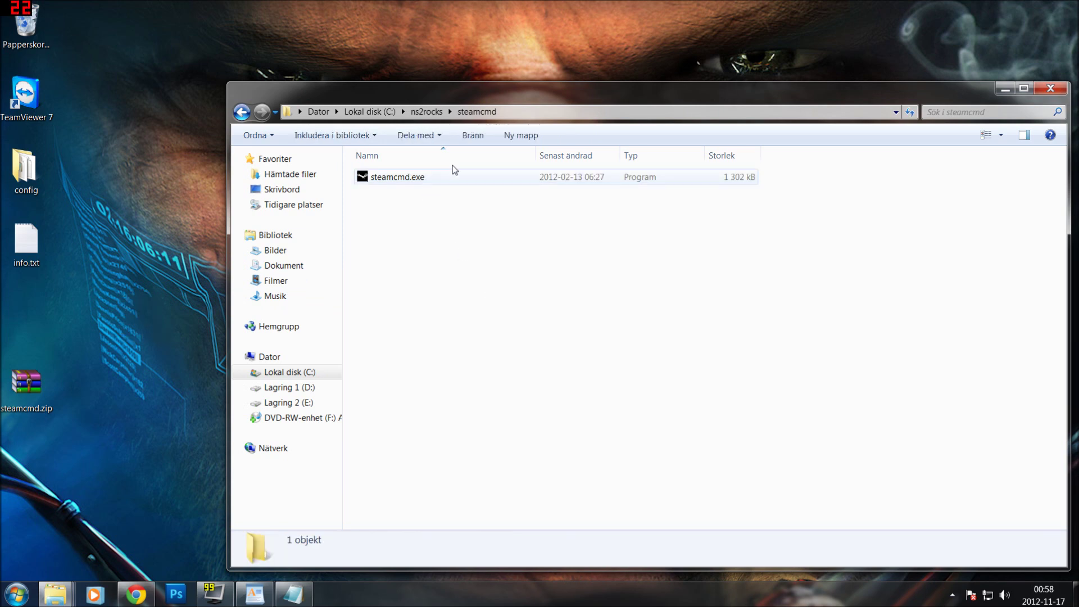
drag(561, 91, 538, 83)
double_click(386, 170)
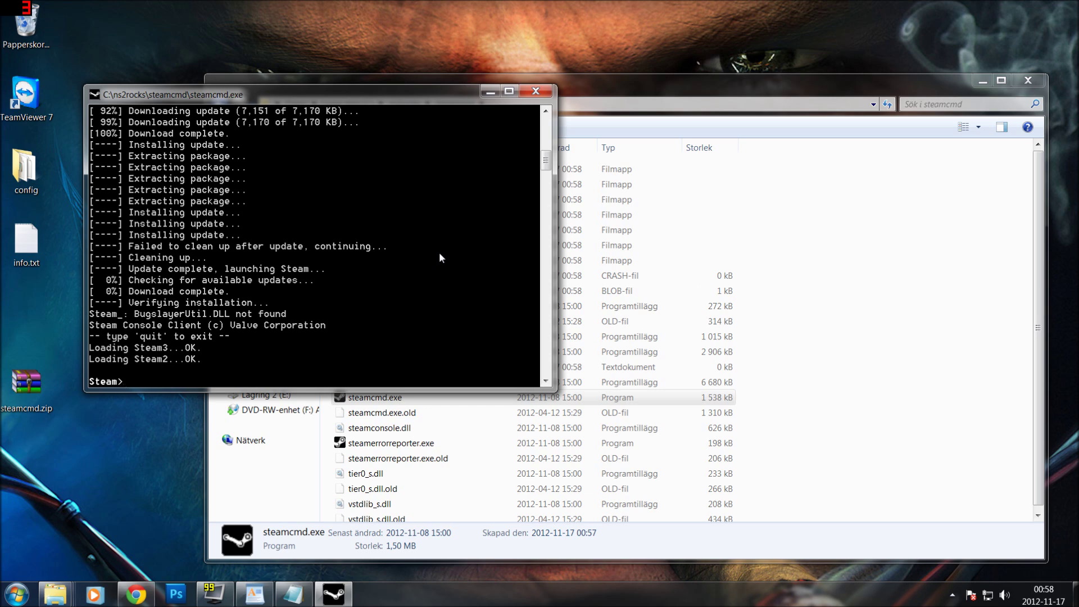
- Let SteamCMD finish its first update, move the console aside, and return to Chrome with a new tab
drag(281, 89, 308, 45)
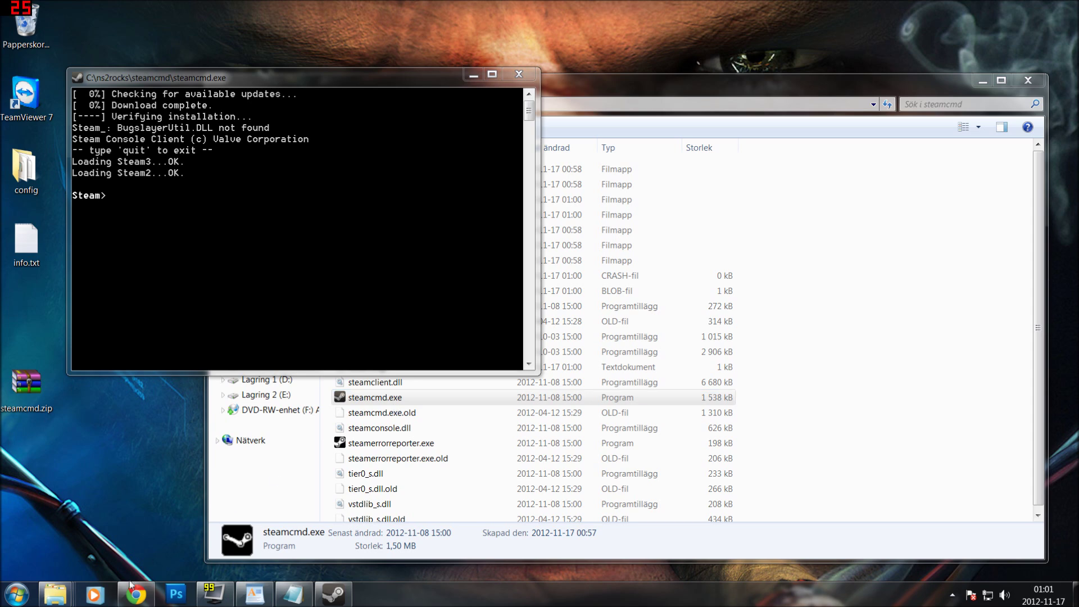
key(alt+Tab)
click(341, 6)
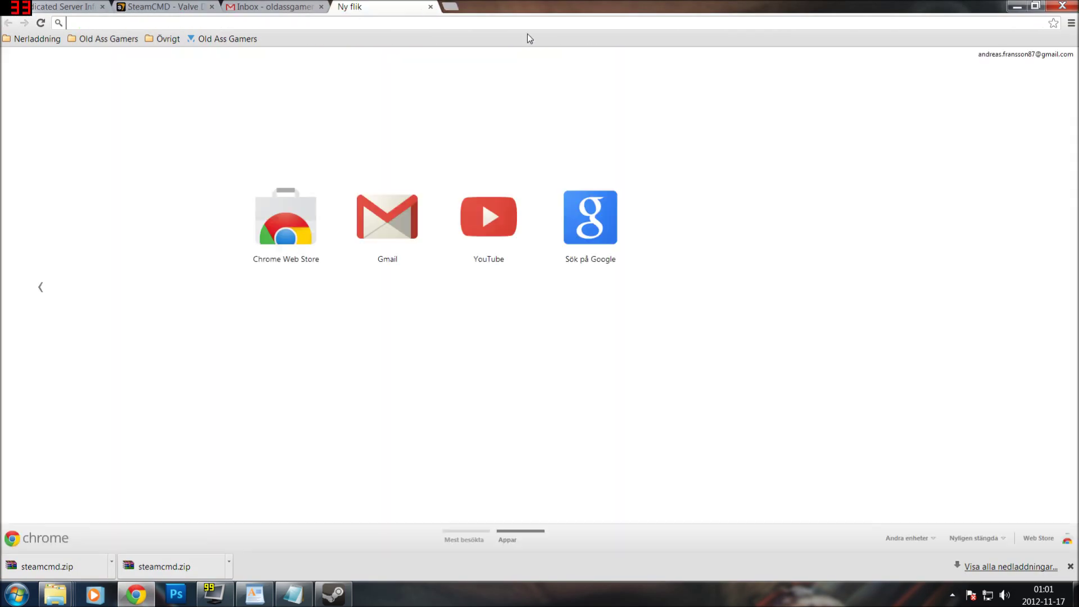
text(www.)
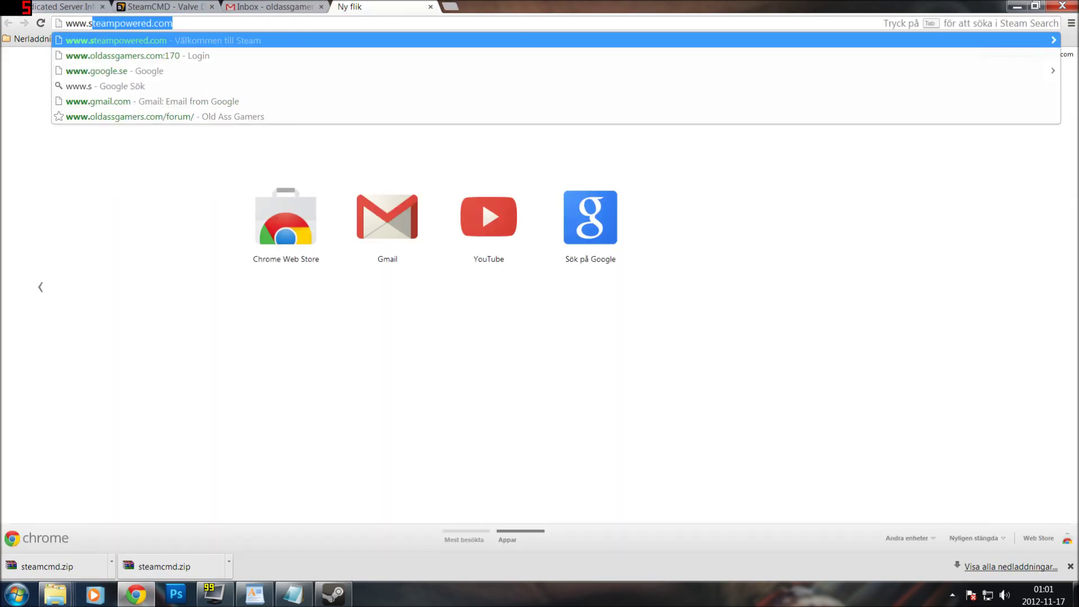
text(s)
key(Return)
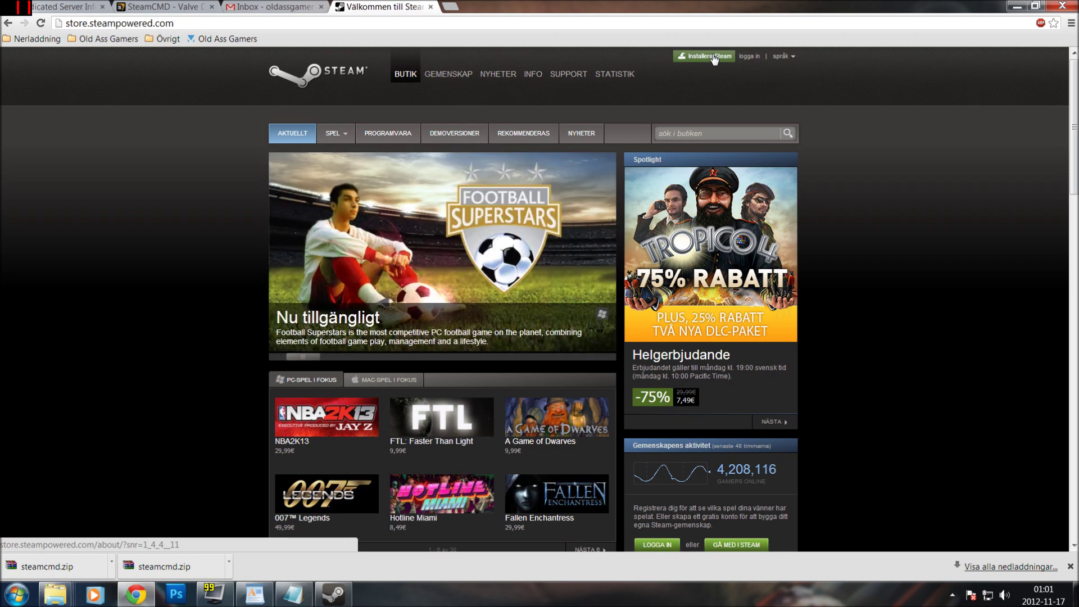
click(430, 7)
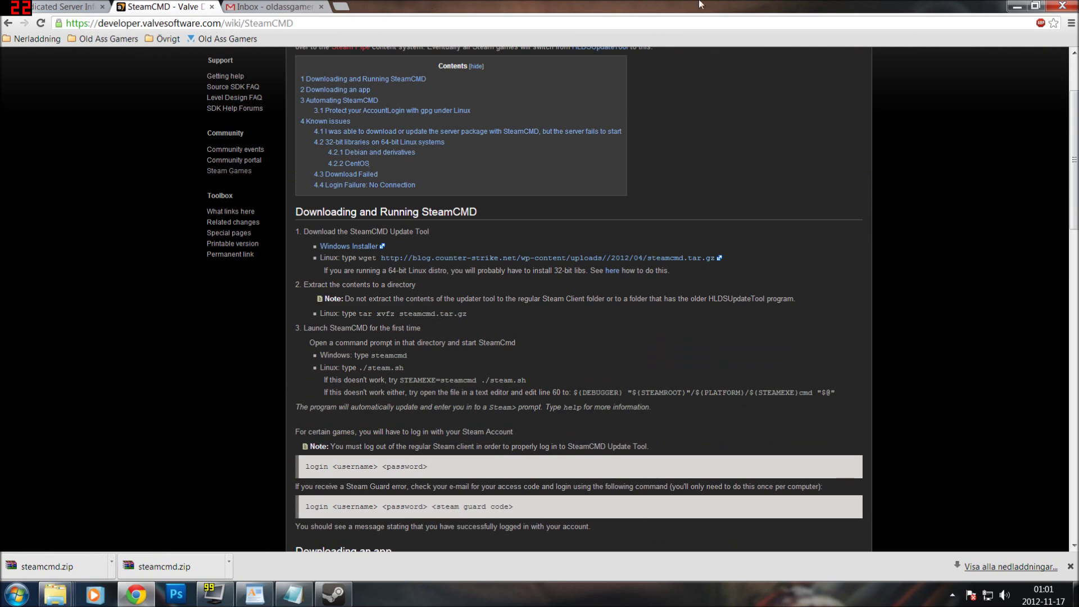
click(1017, 5)
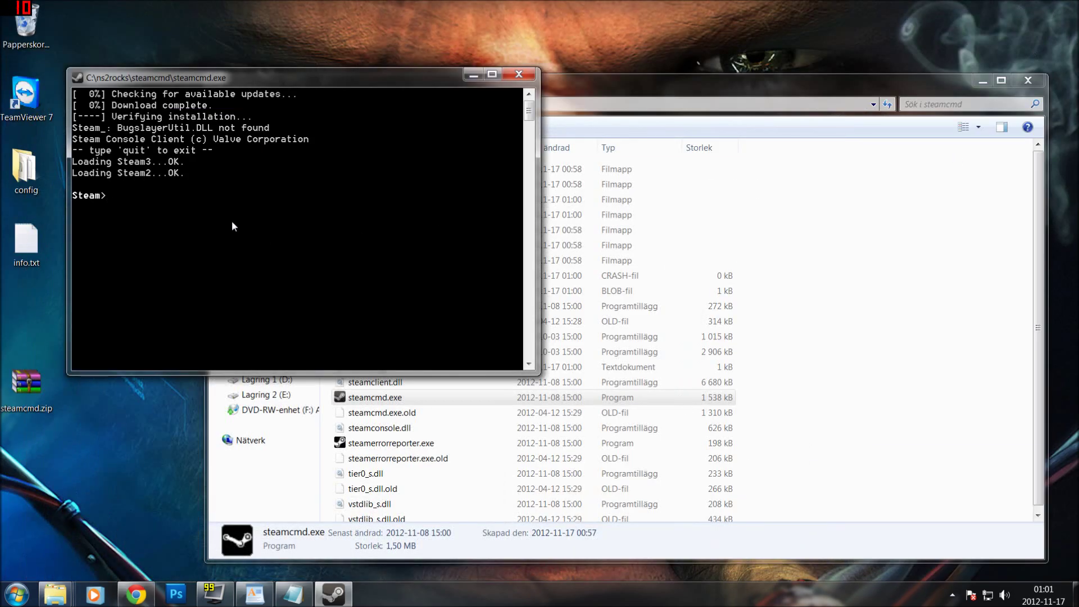
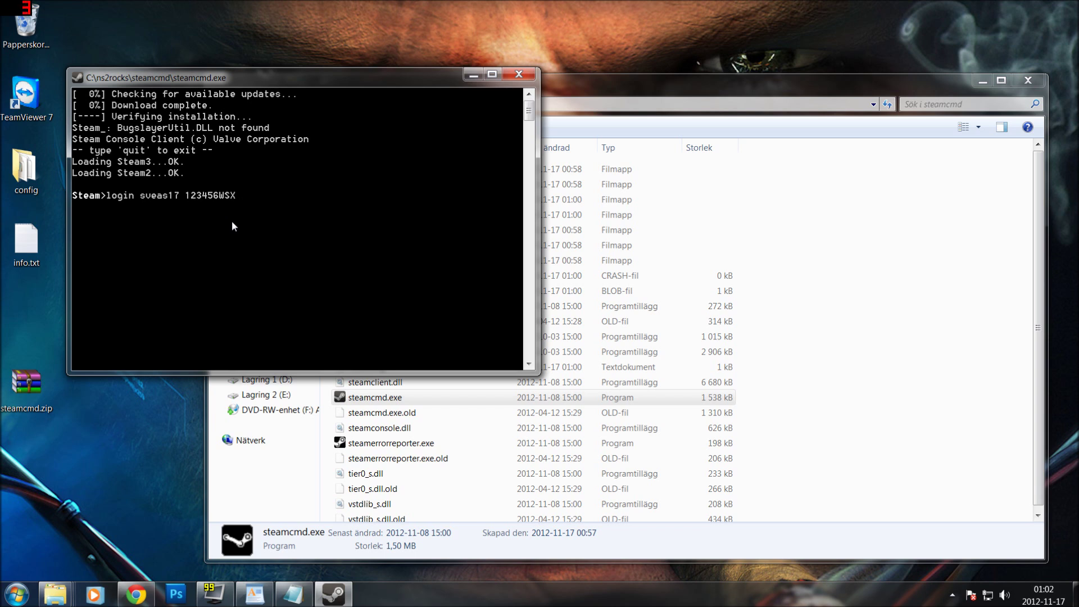
- Log in at the Steam> prompt with the account name and password, then begin a second login command
key(Return)
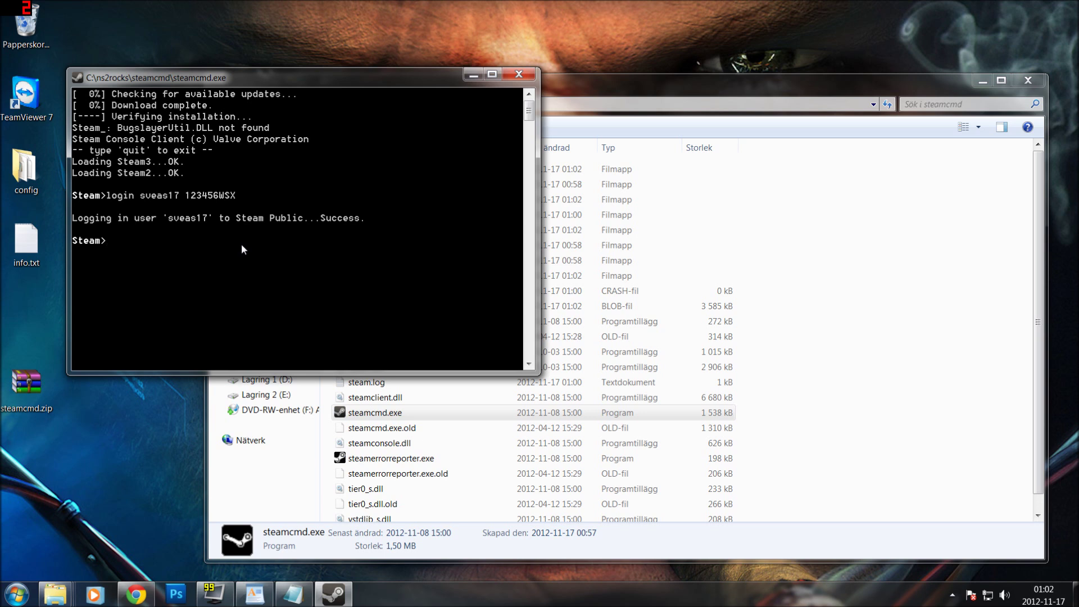
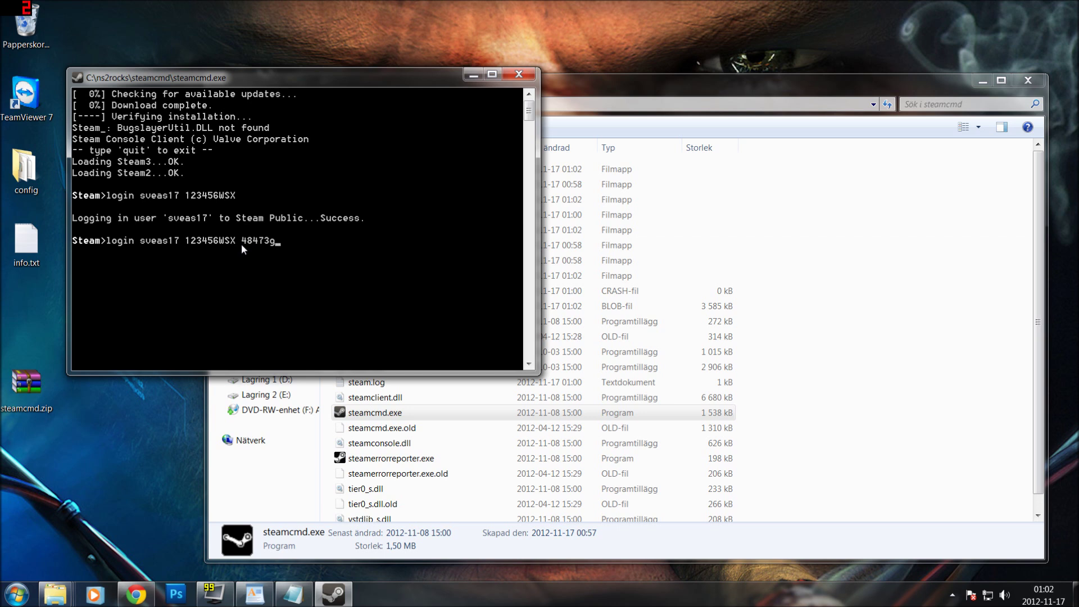
- Erase the unfinished SteamCMD login line and bring the Chrome wiki window forward
key(BackSpace)
key(BackSpace)
key(BackSpace)
key(BackSpace)
key(BackSpace)
key(BackSpace)
key(BackSpace)
key(BackSpace)
key(BackSpace)
key(BackSpace)
key(BackSpace)
key(BackSpace)
key(BackSpace)
key(BackSpace)
key(BackSpace)
key(BackSpace)
key(BackSpace)
key(BackSpace)
key(BackSpace)
key(BackSpace)
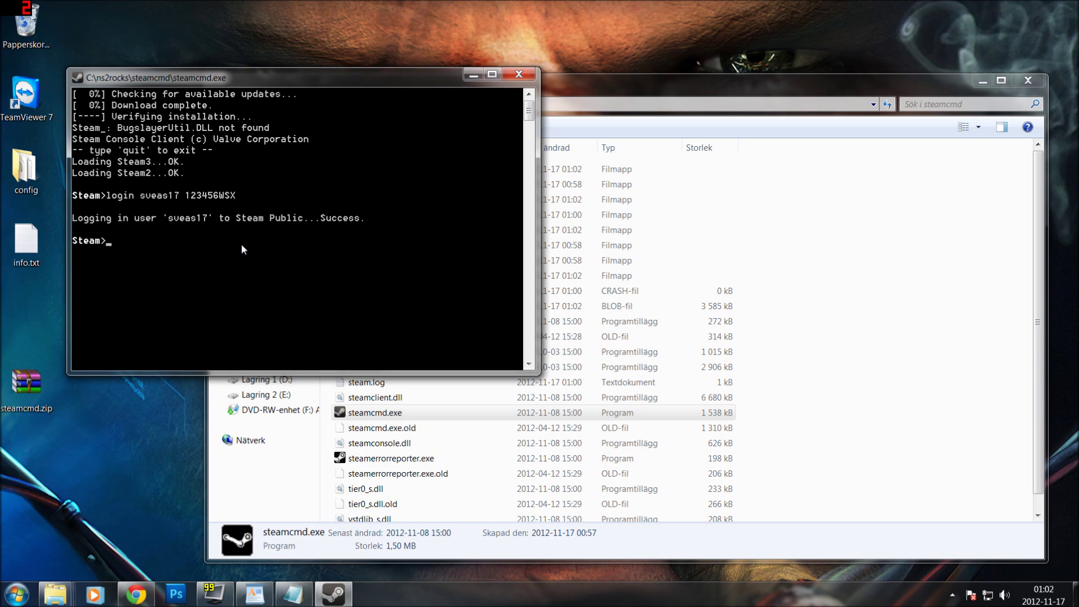
click(135, 595)
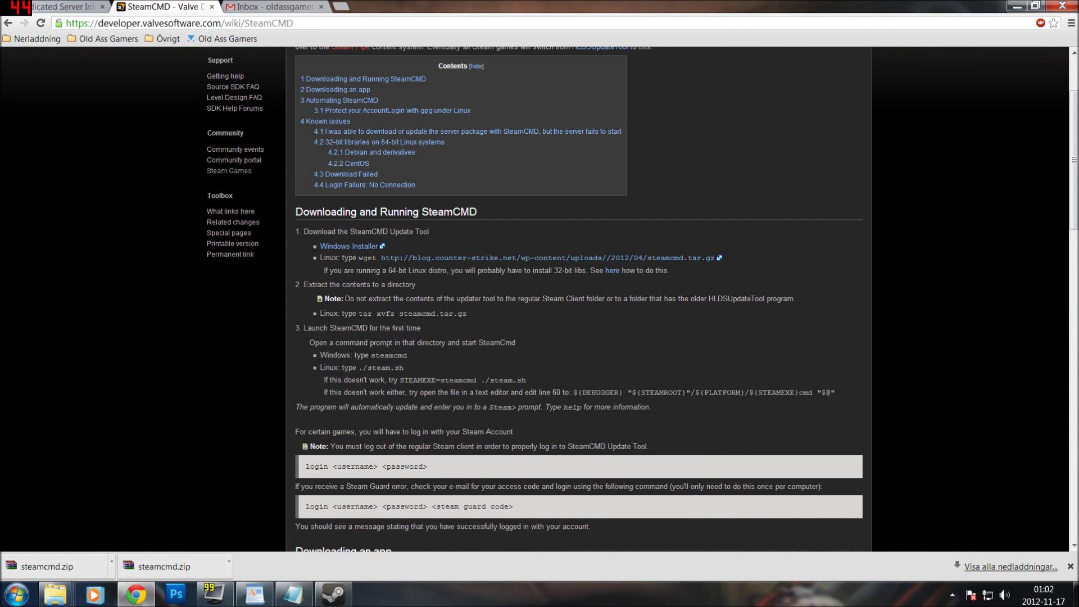
- Return Chrome to the NS2 Dedicated Server wiki page and shrink the window to reveal the desktop
key(ctrl+shift+Tab)
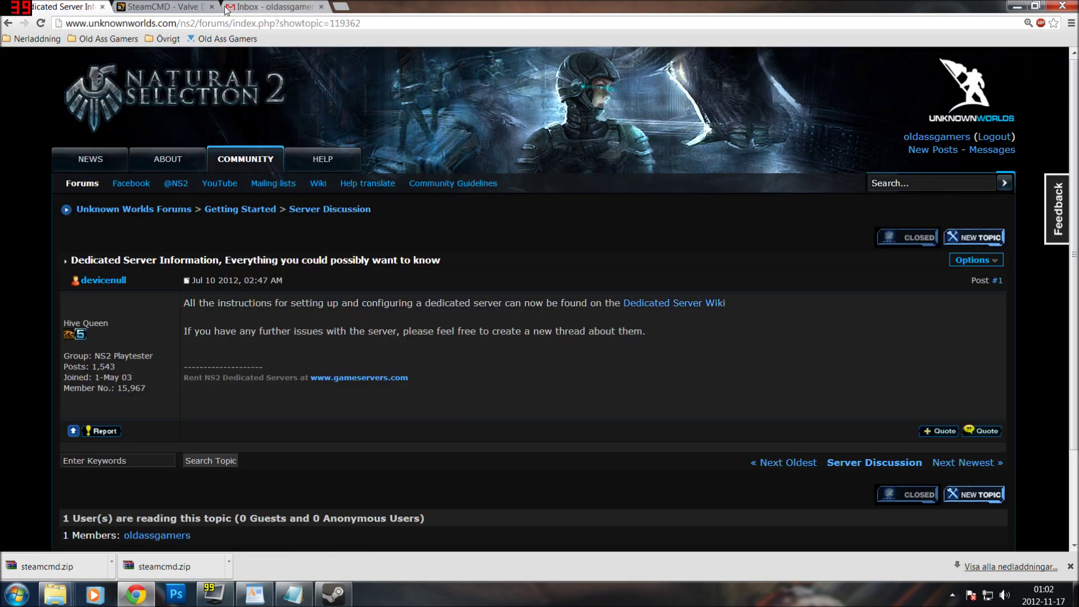
click(224, 7)
key(alt+Left)
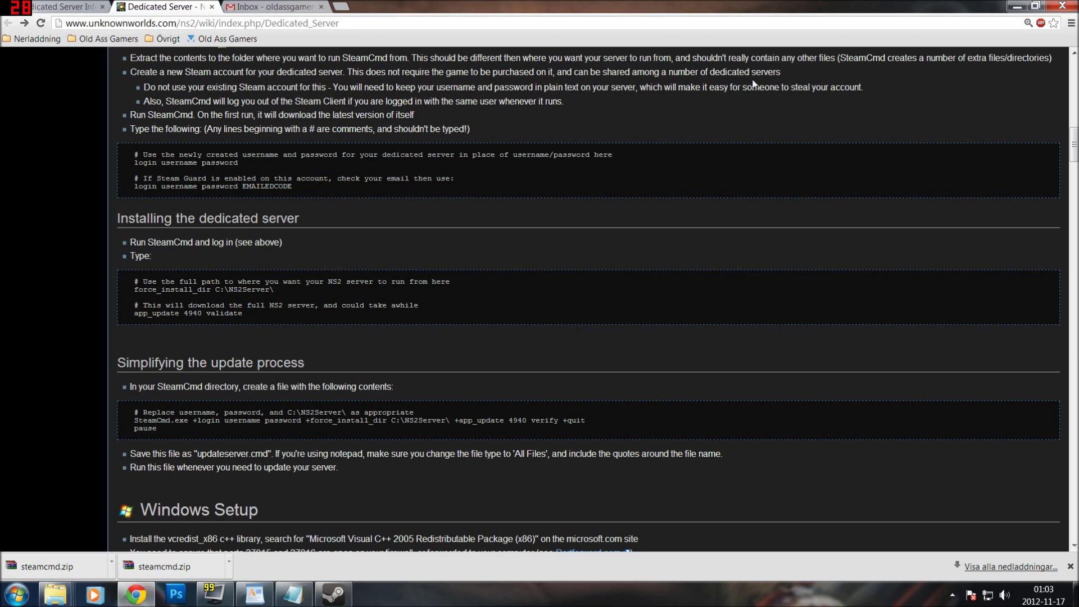
drag(536, 2, 655, 34)
click(216, 481)
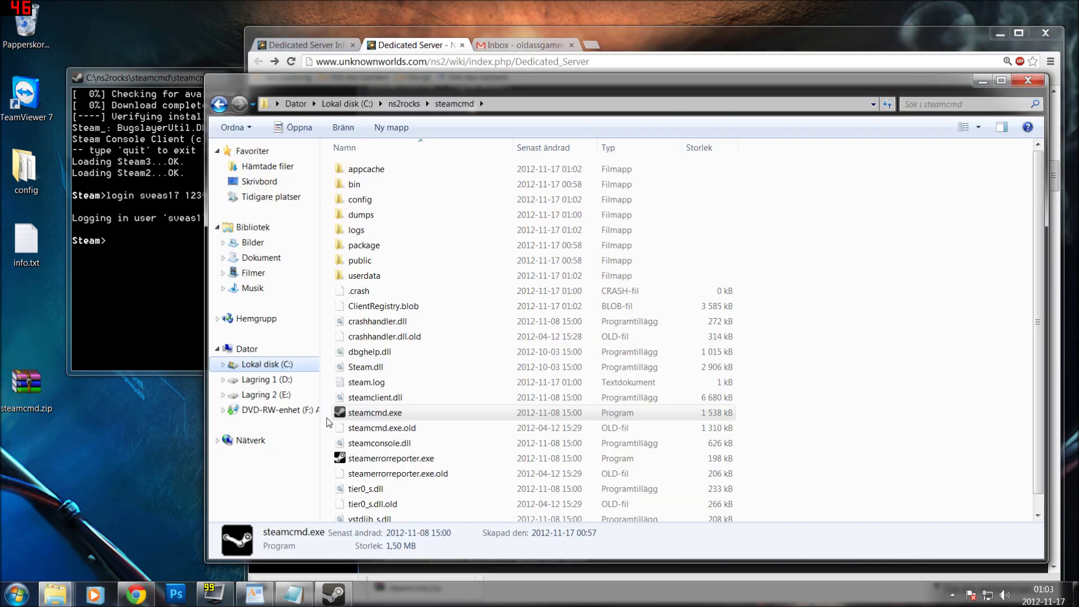
- Create a folder named server_1 in C:\ns2rocks beside the steamcmd folder
click(907, 241)
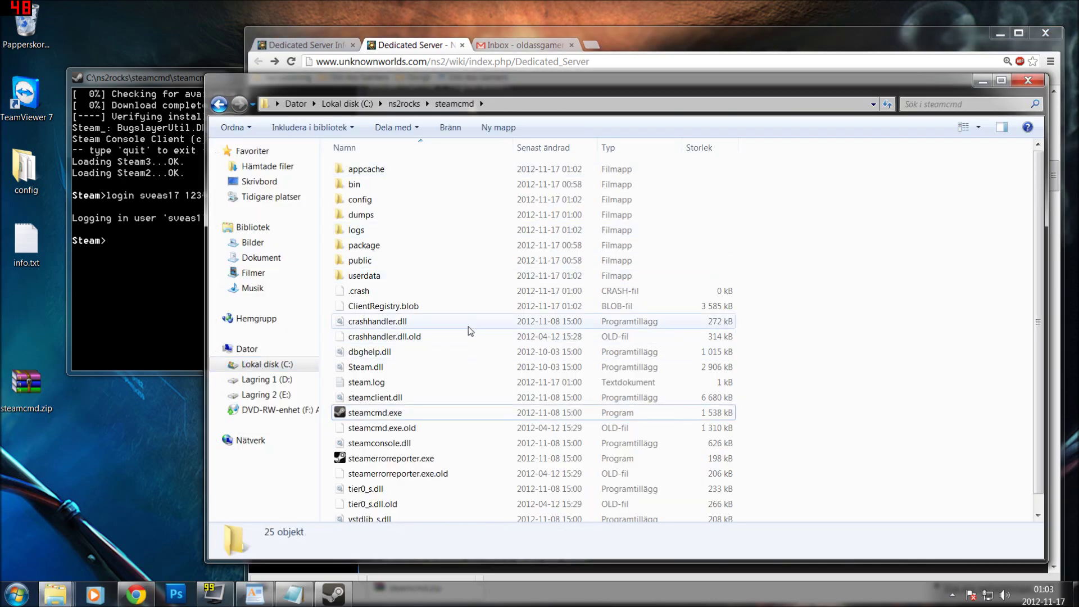
key(BackSpace)
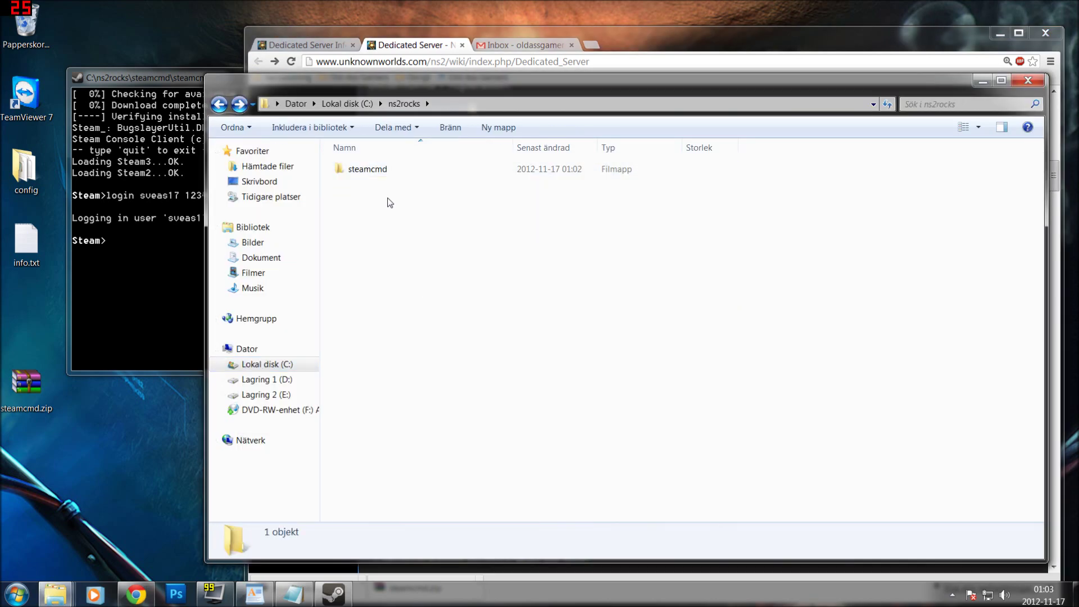
right_click(371, 198)
mouse_move(423, 349)
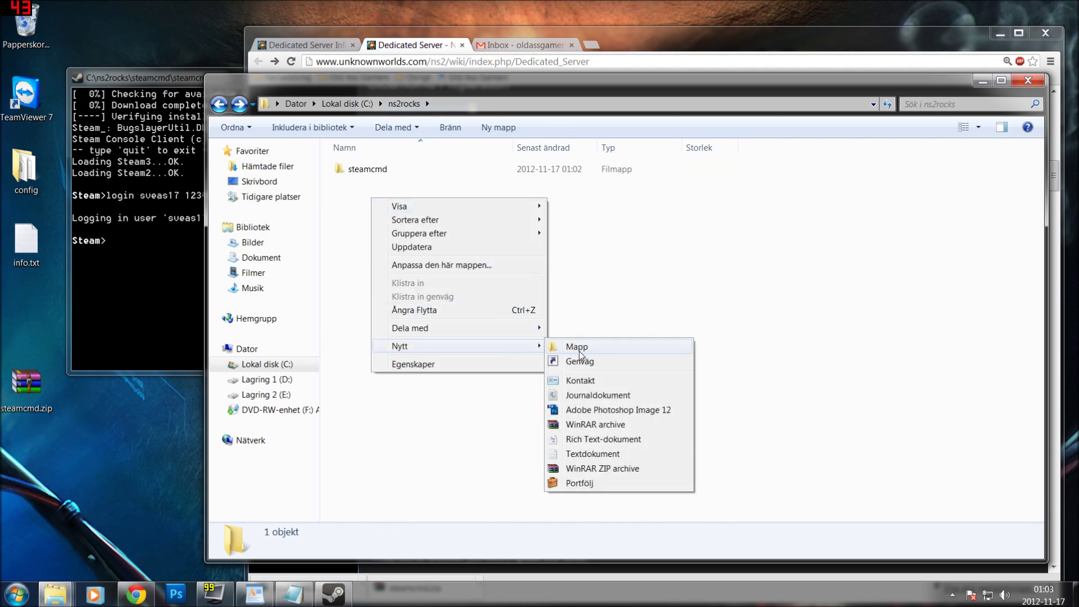
click(580, 349)
text(server_1)
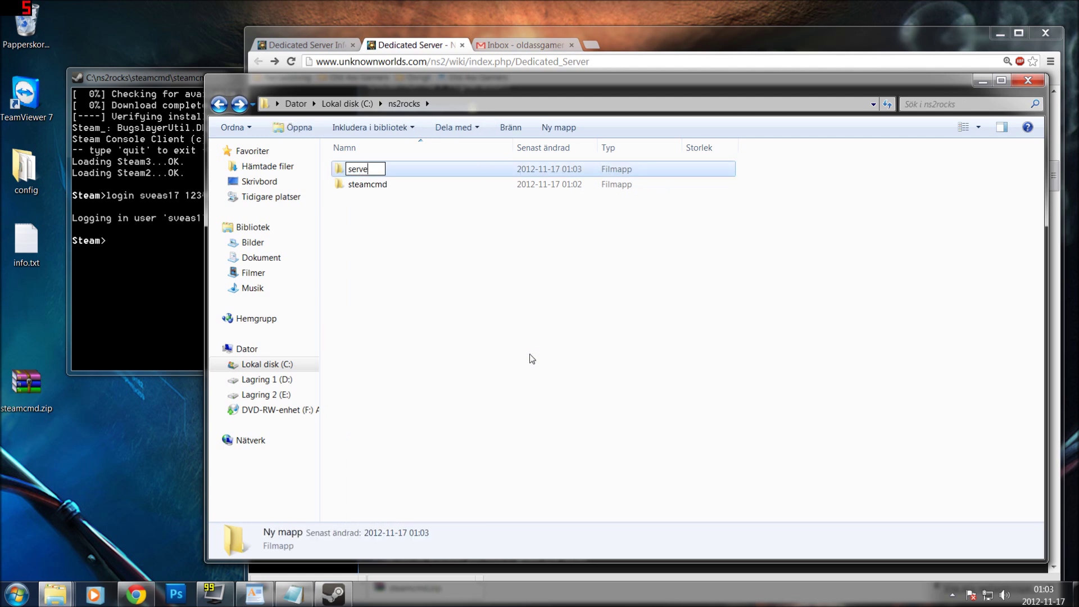
click(532, 358)
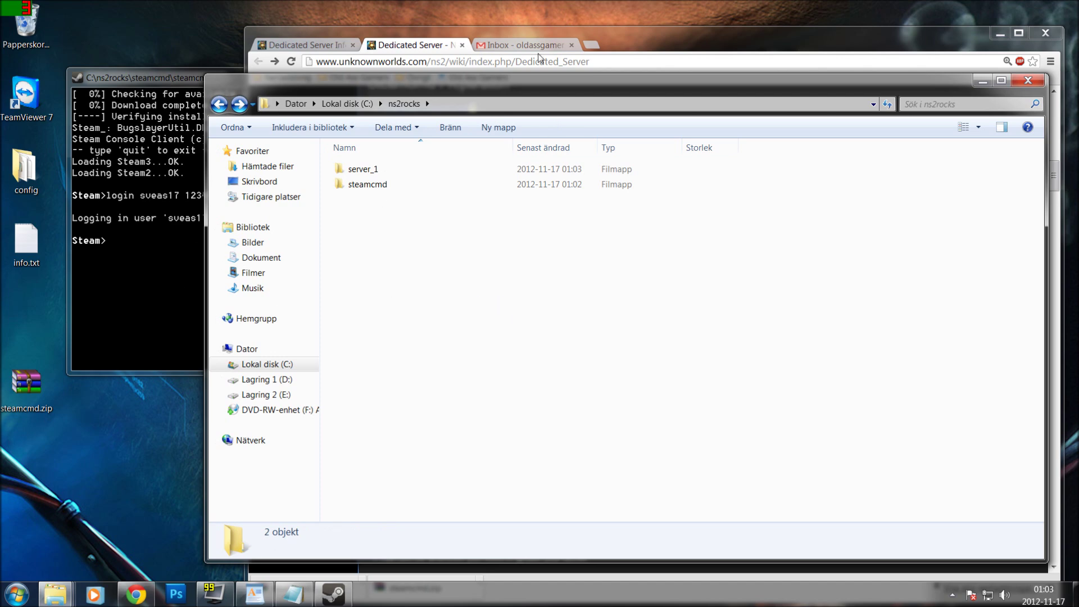
click(301, 48)
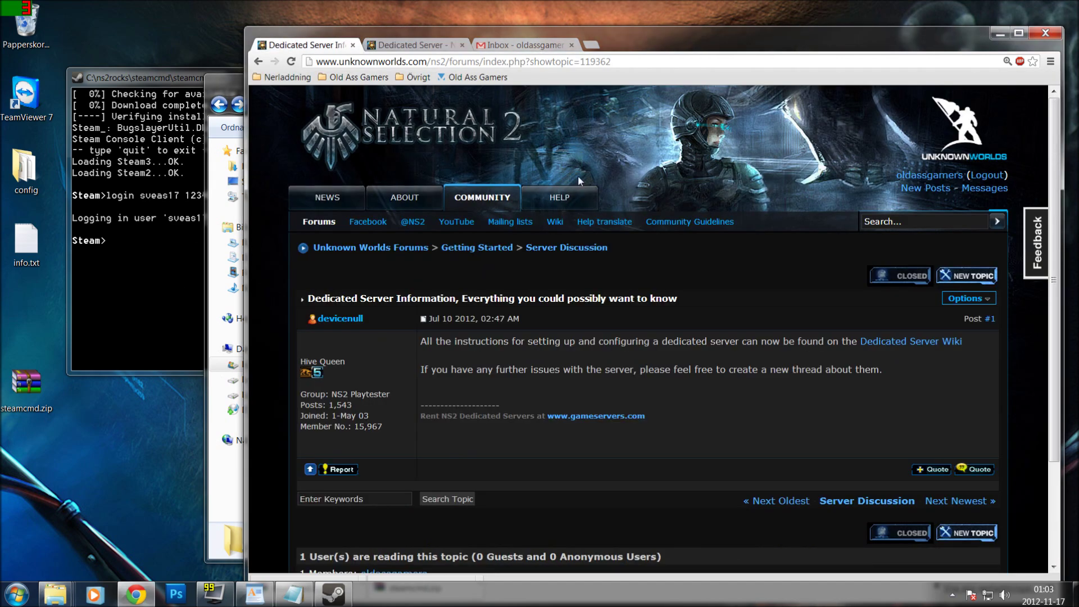
- Check the wiki's install-directory step and start typing 'force_install_dir c:\' in SteamCMD
click(406, 45)
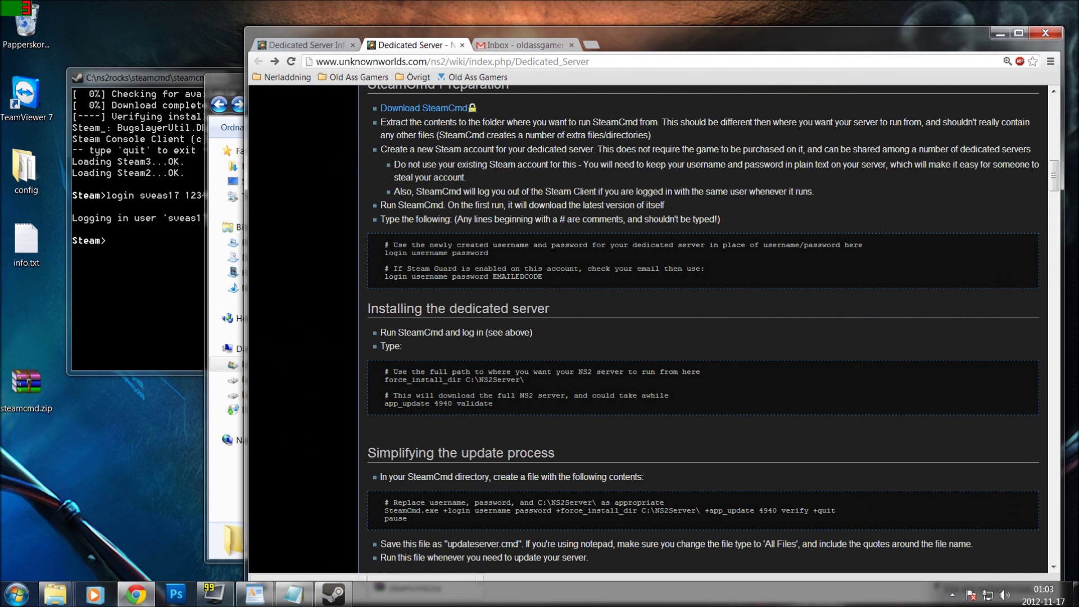
click(173, 263)
text(force_install_dir c:\)
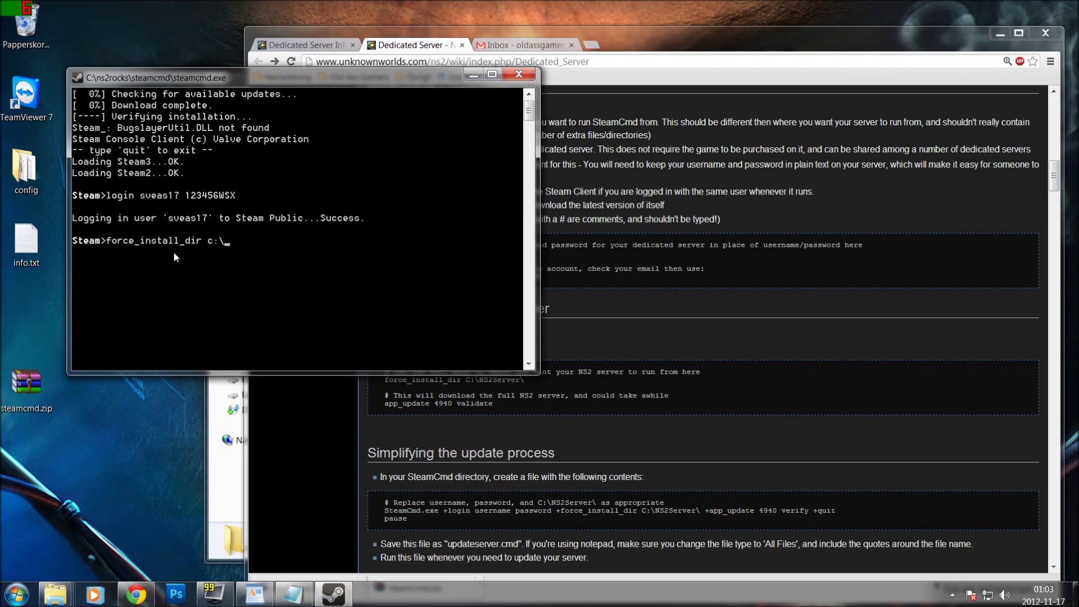
click(28, 600)
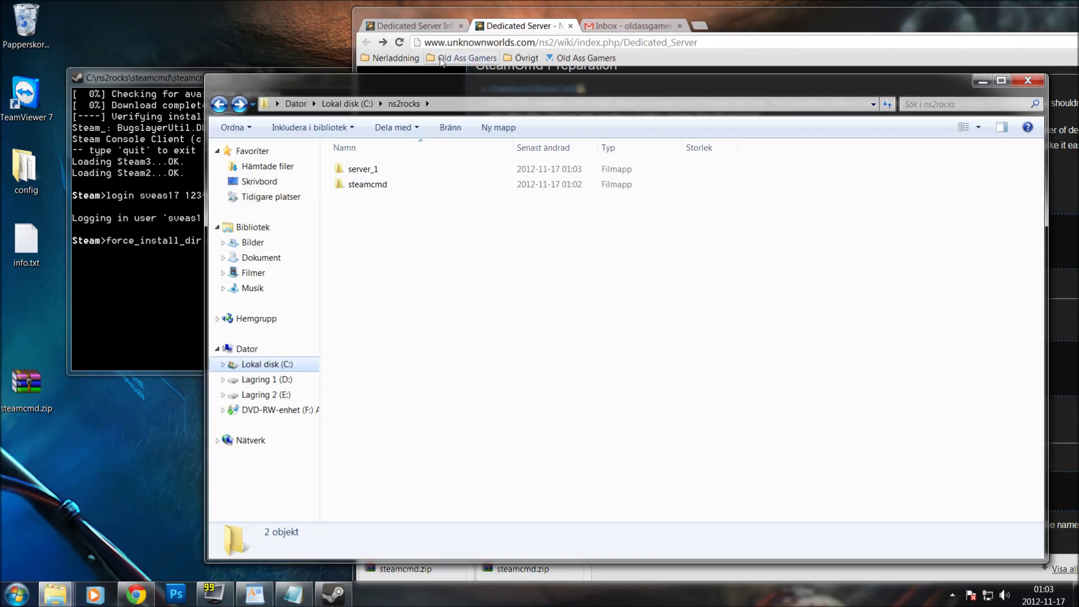
- Run 'force_install_dir c:\ns2rocks\server_1' in the SteamCMD console
drag(474, 84, 569, 75)
drag(245, 74, 240, 198)
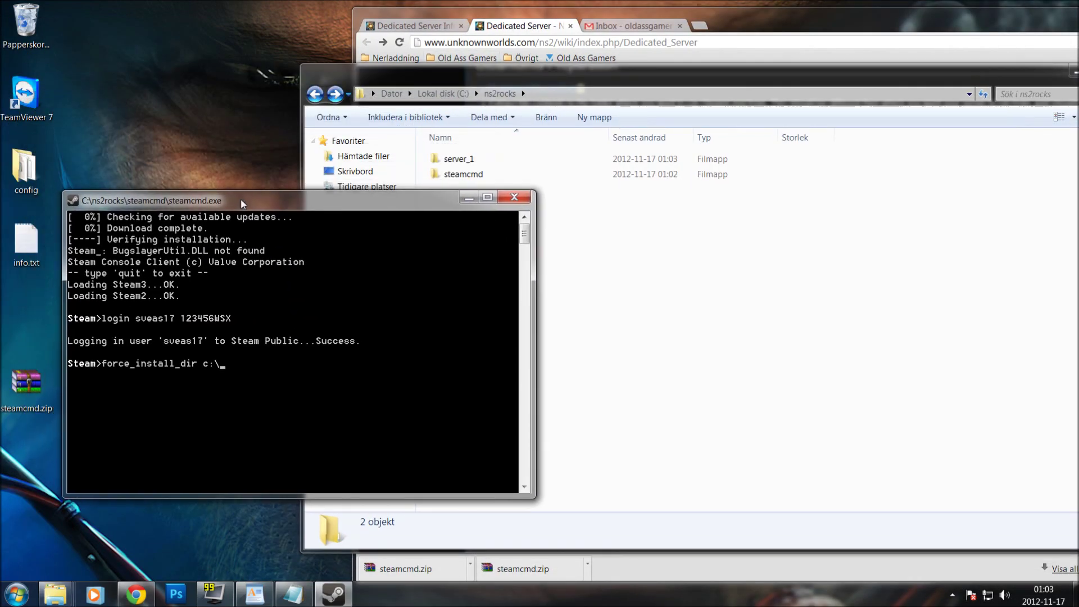
text(ns2rocks\server)
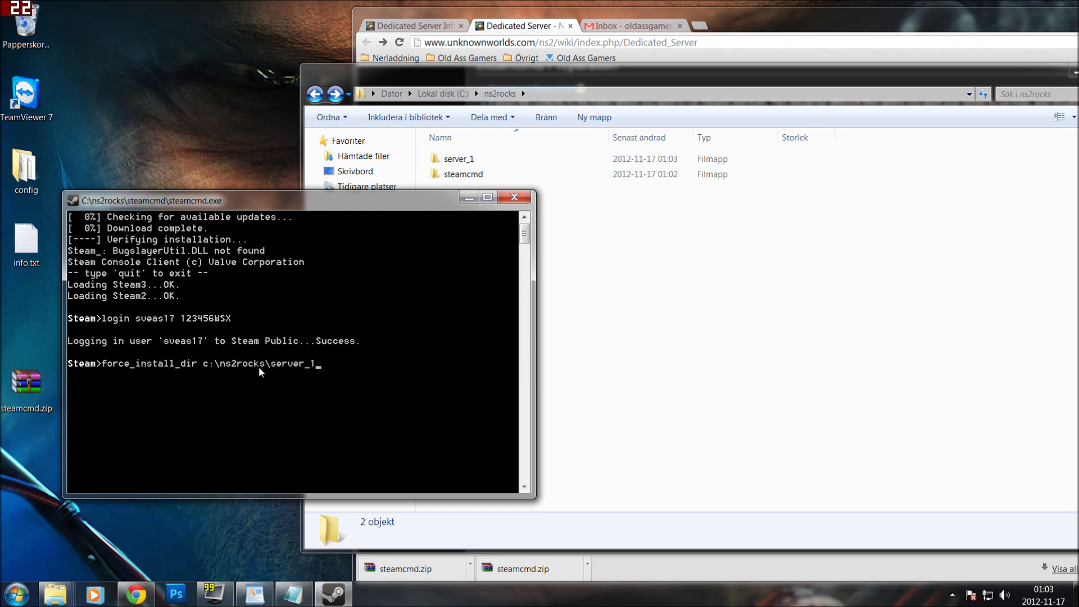
text(_1)
key(Return)
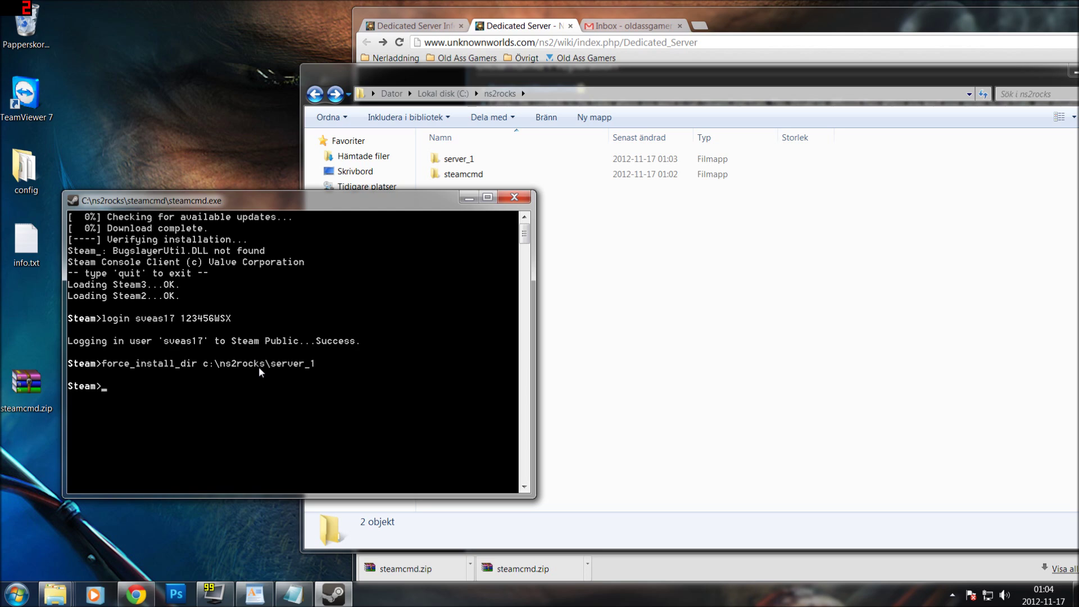
click(410, 26)
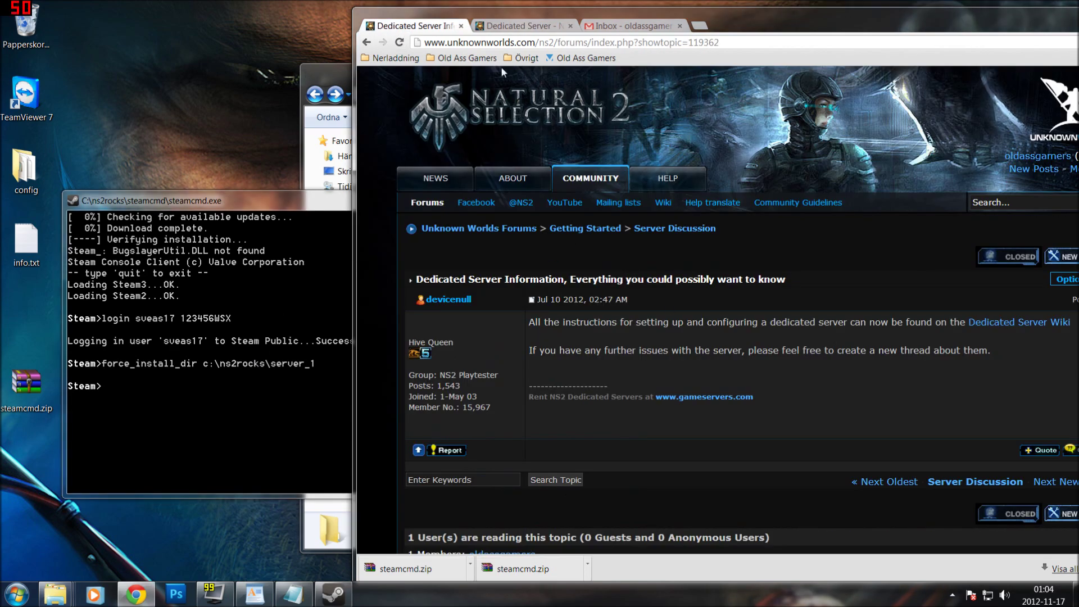
- Enter 'app_update 4940 validate' in SteamCMD to download the NS2 server
click(523, 26)
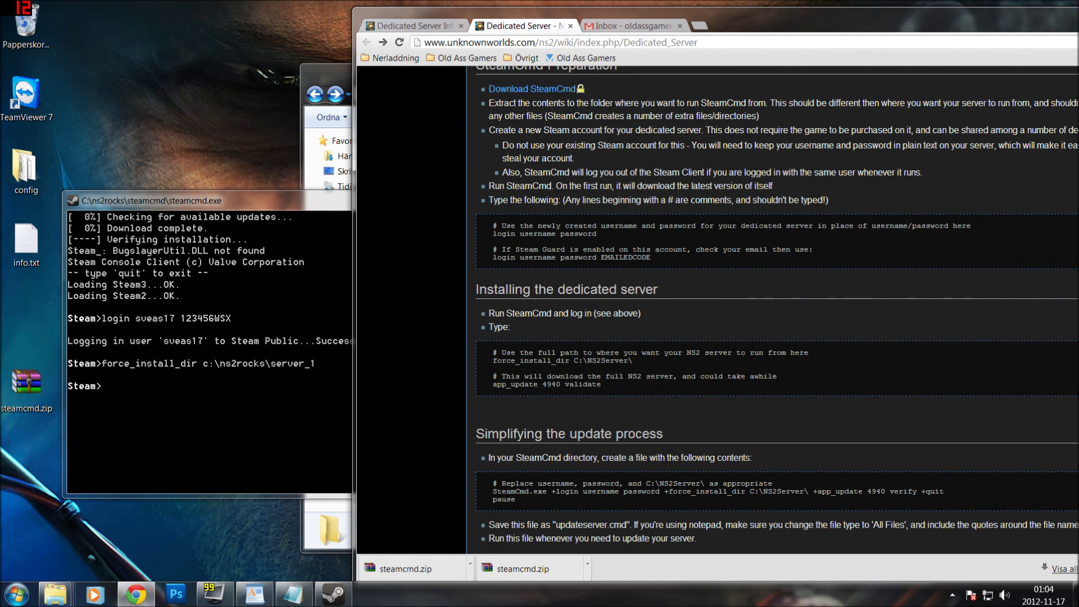
click(191, 386)
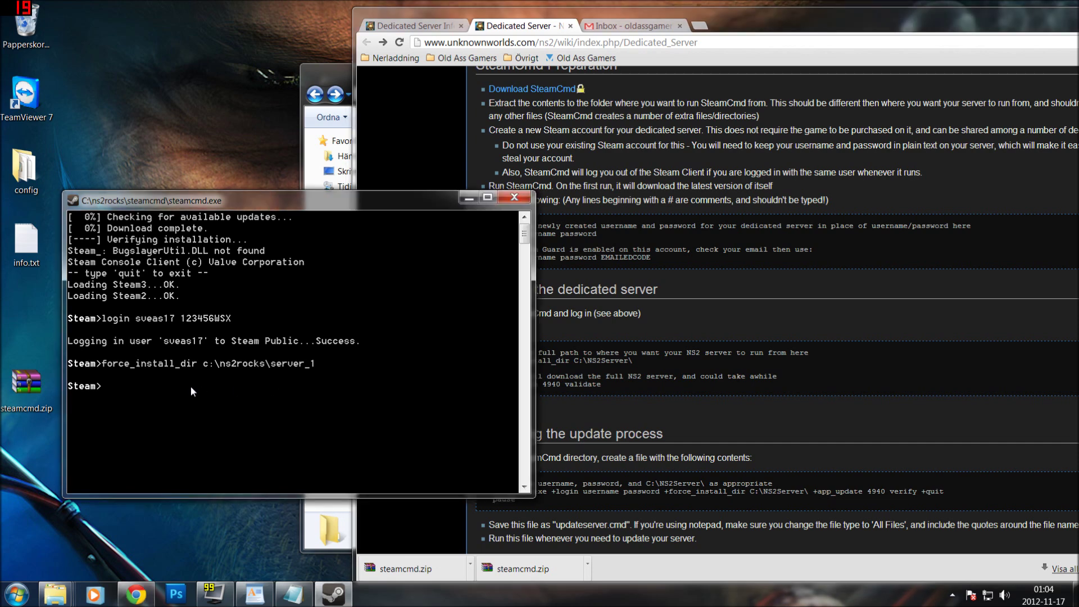
text(app_upd)
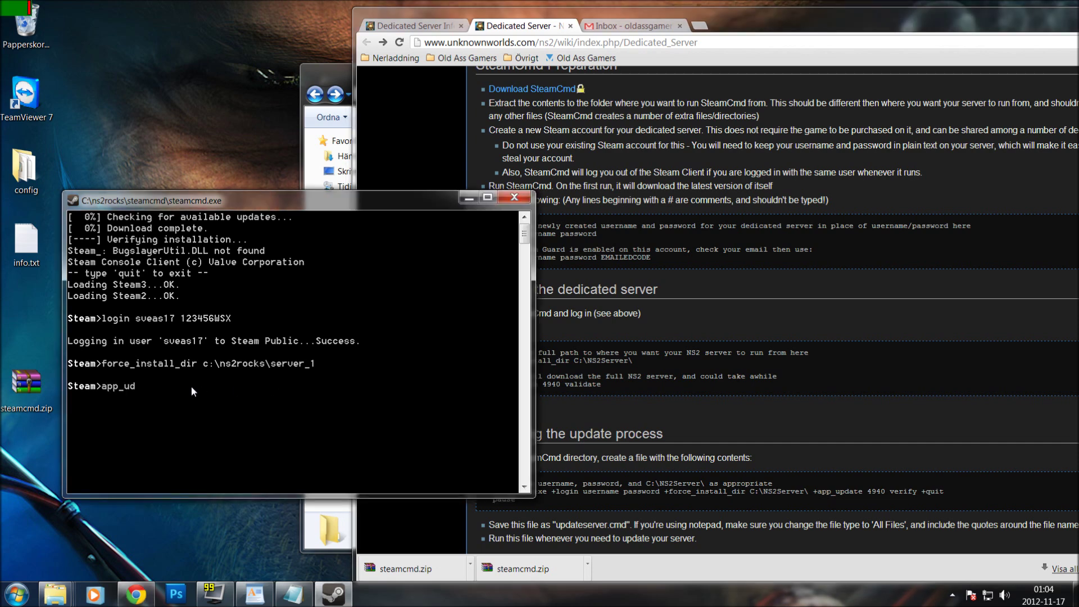
text(ate 4940 validate)
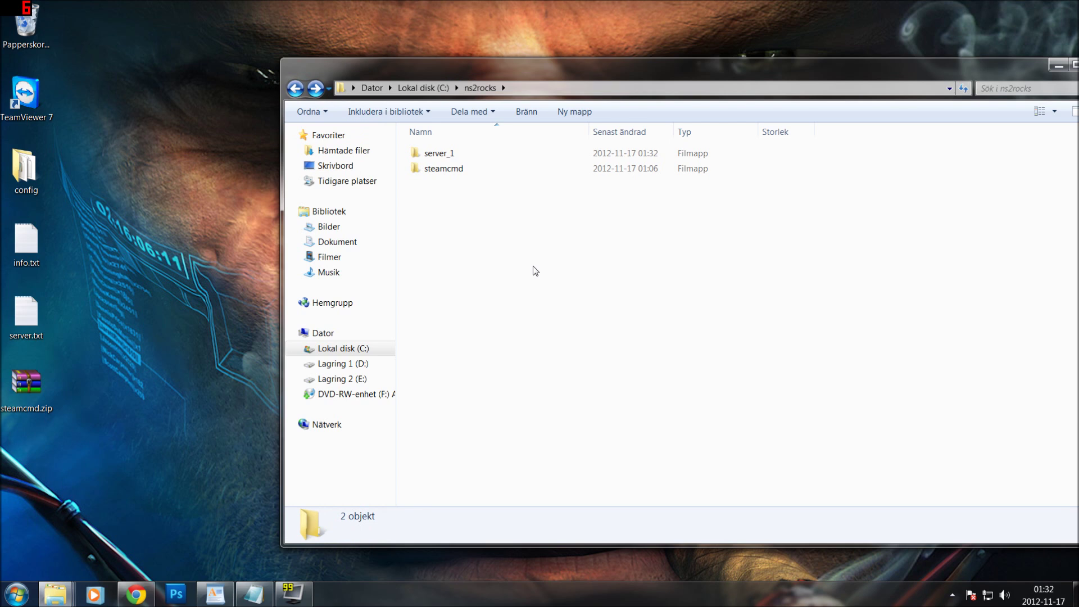
- Create a folder named config inside server_1
double_click(469, 155)
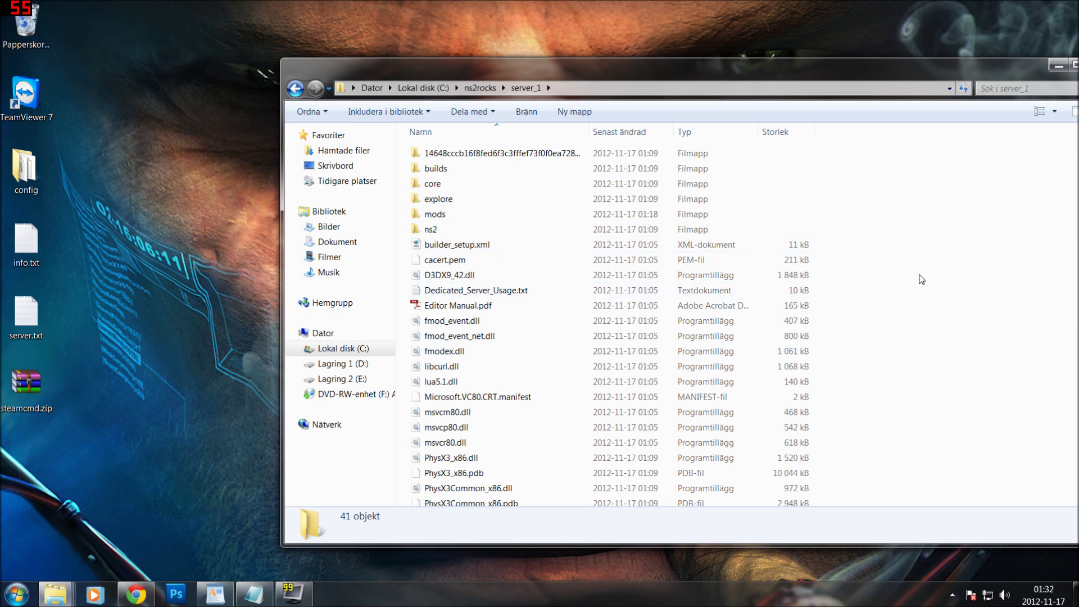
right_click(888, 225)
mouse_move(908, 368)
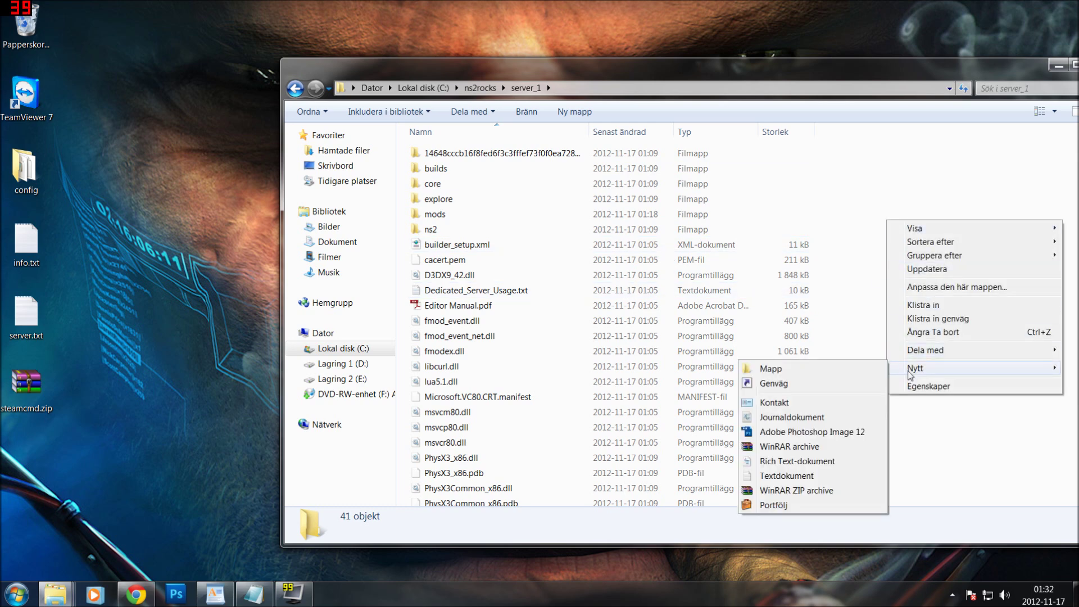
click(868, 368)
text(config)
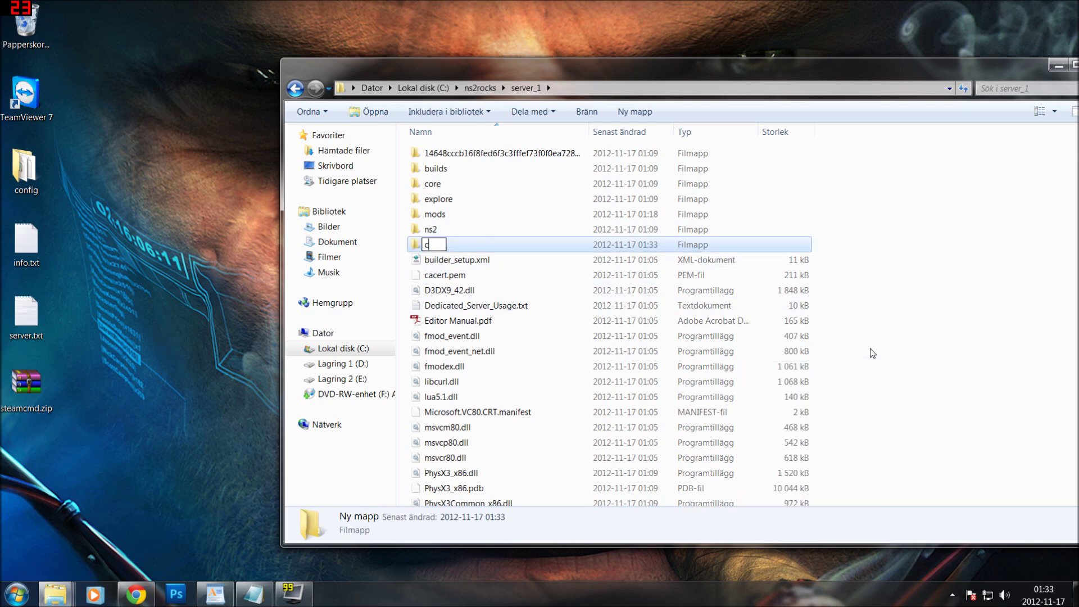
click(872, 353)
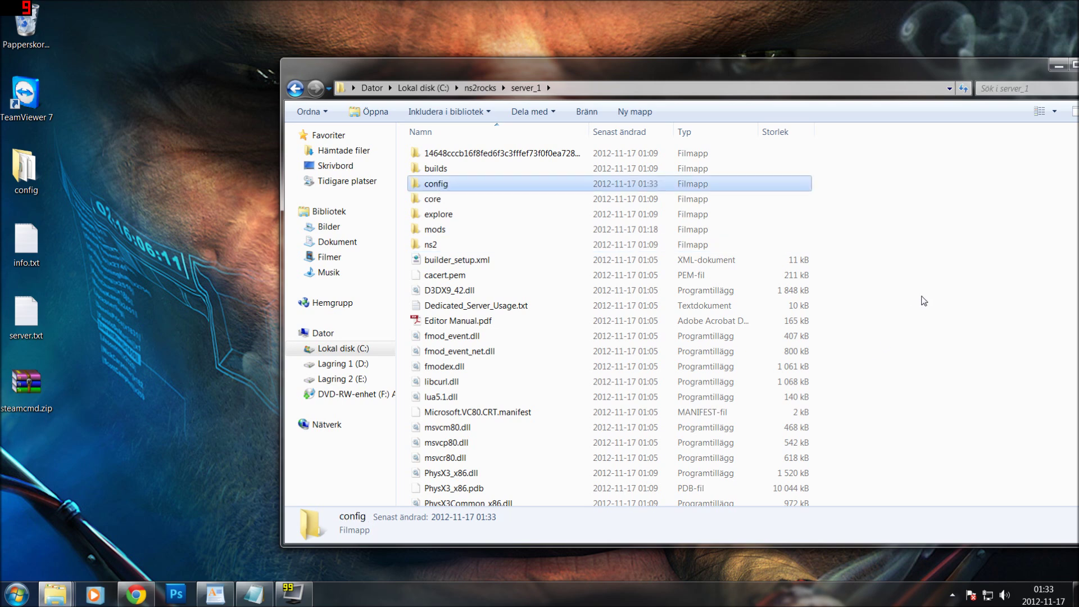
- Add an empty server.txt text document in config and open it in Notepad
double_click(454, 187)
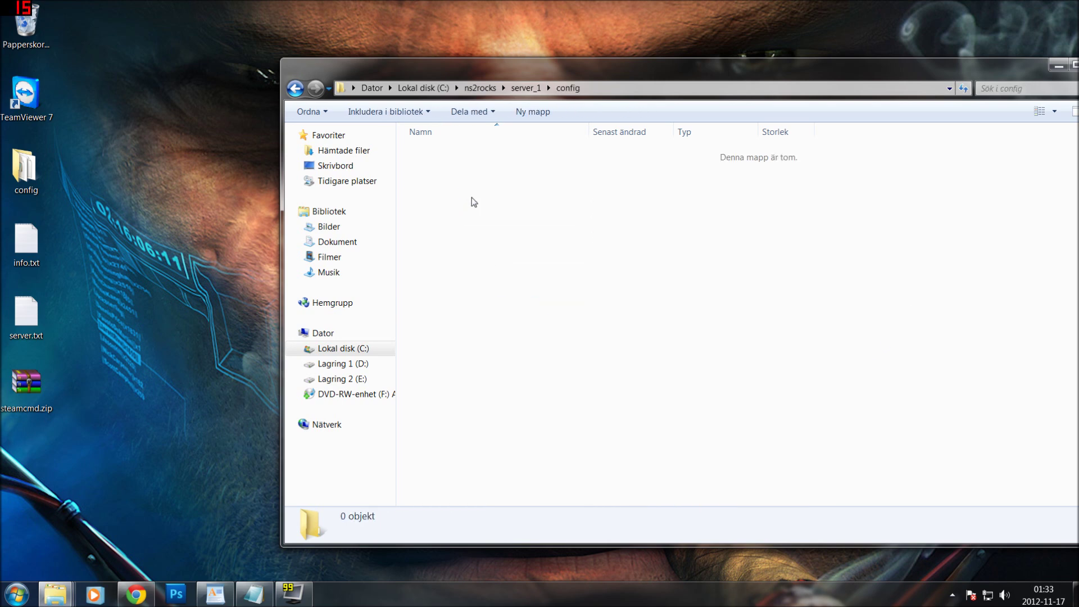
right_click(457, 207)
mouse_move(501, 355)
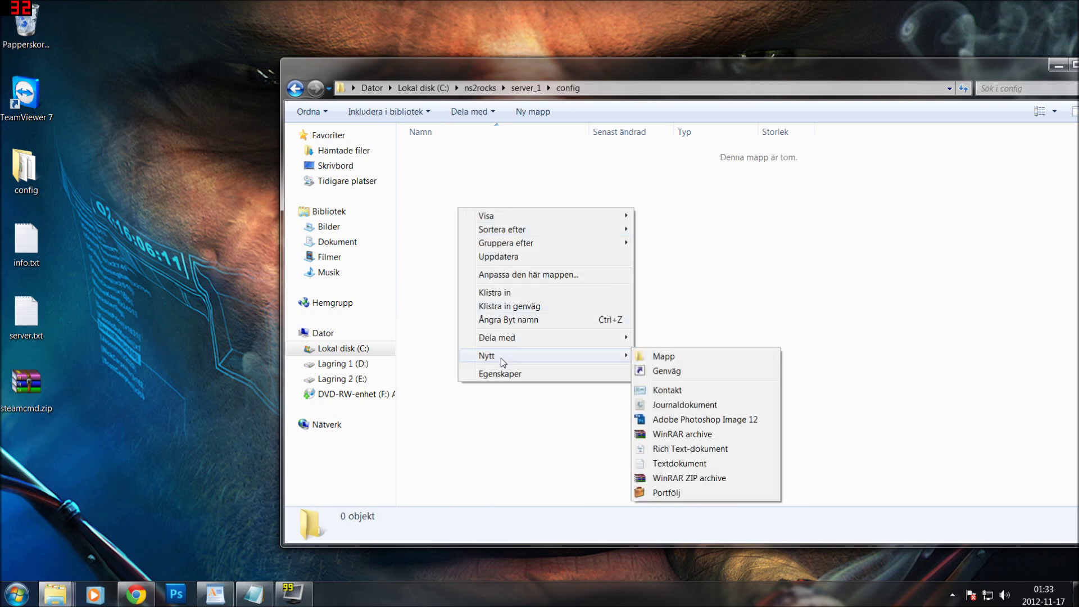
click(680, 464)
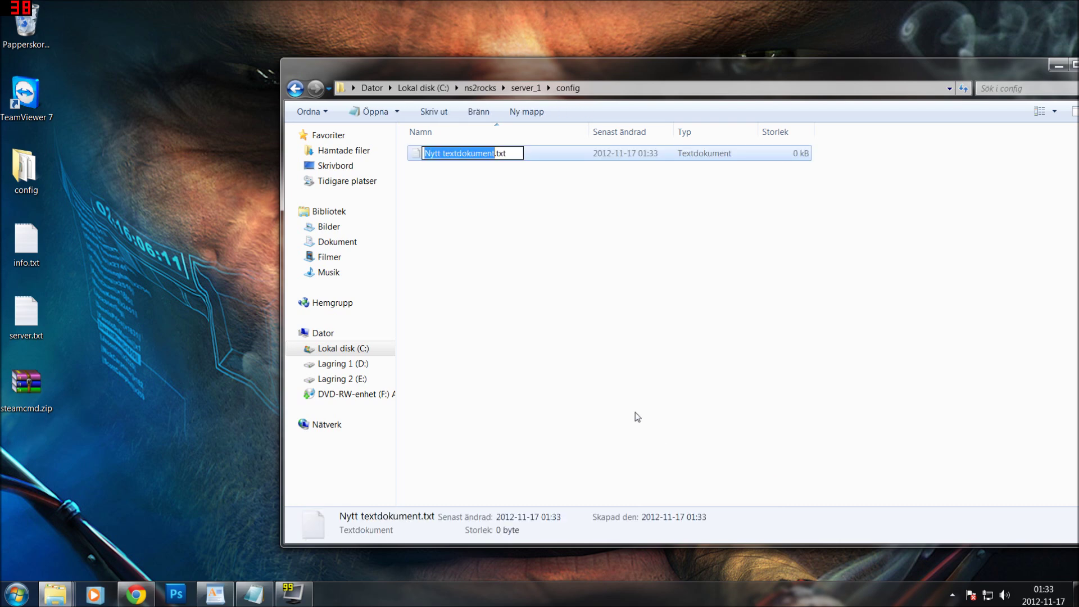
text(server)
click(548, 325)
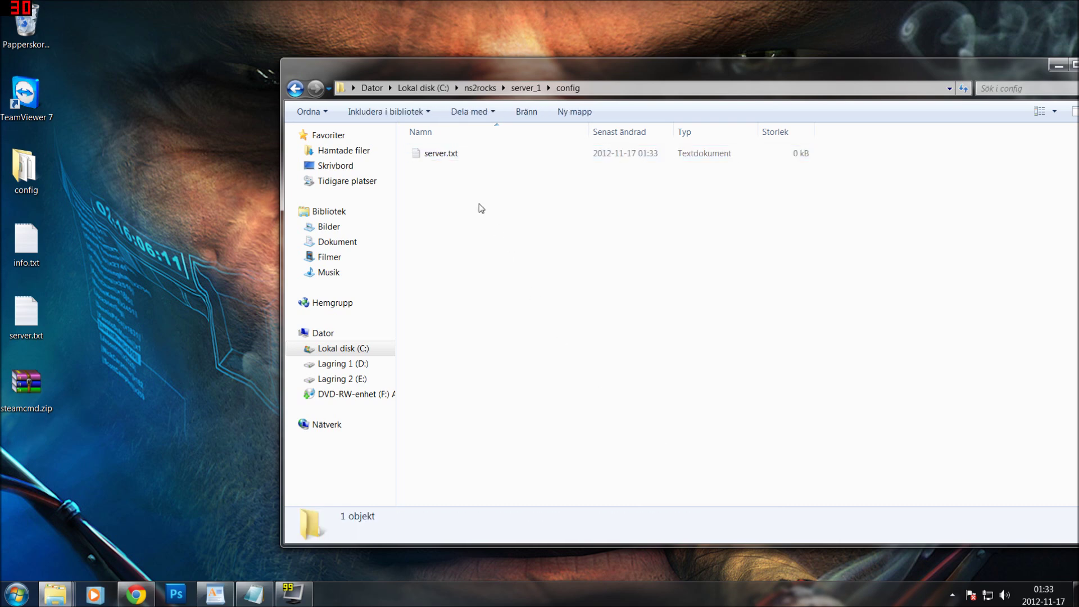
double_click(477, 156)
drag(560, 58, 592, 52)
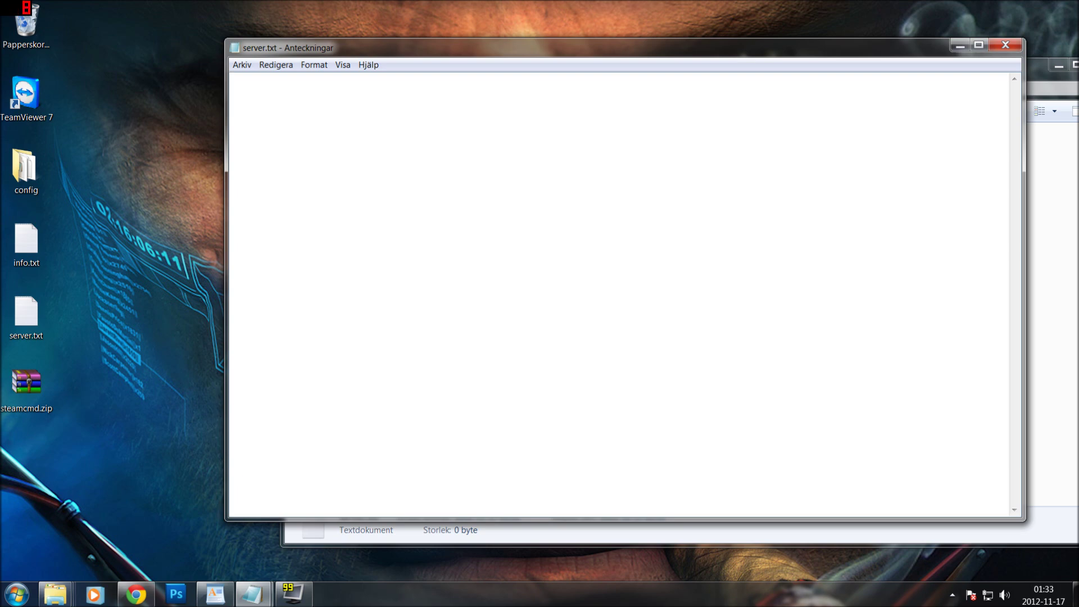
- Review the wiki's Basic Configuration options table in Chrome, then minimise the browser
click(135, 594)
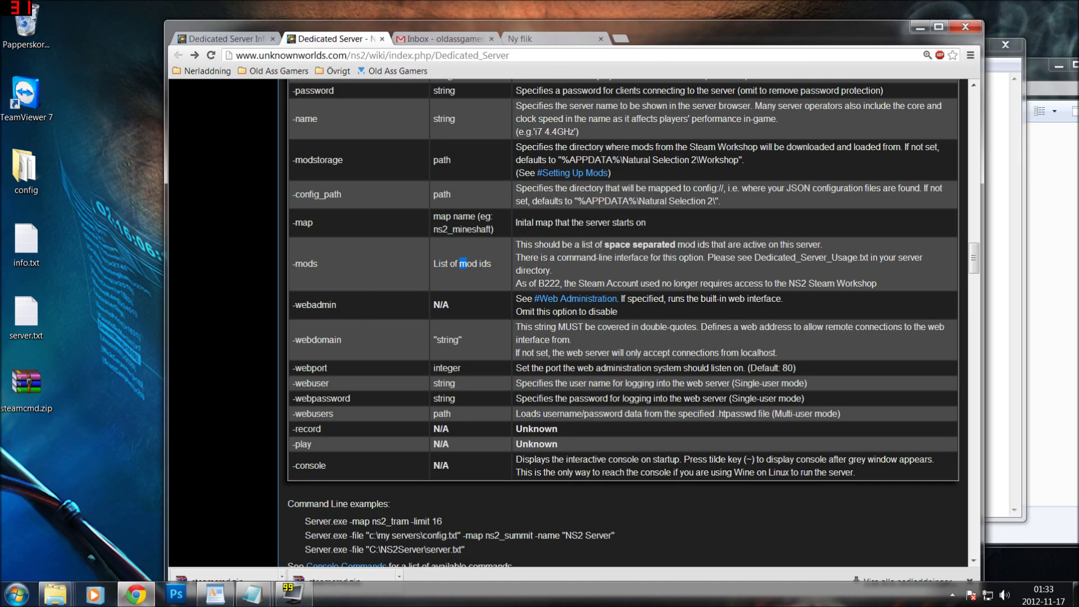
scroll(427, 278, up, 4)
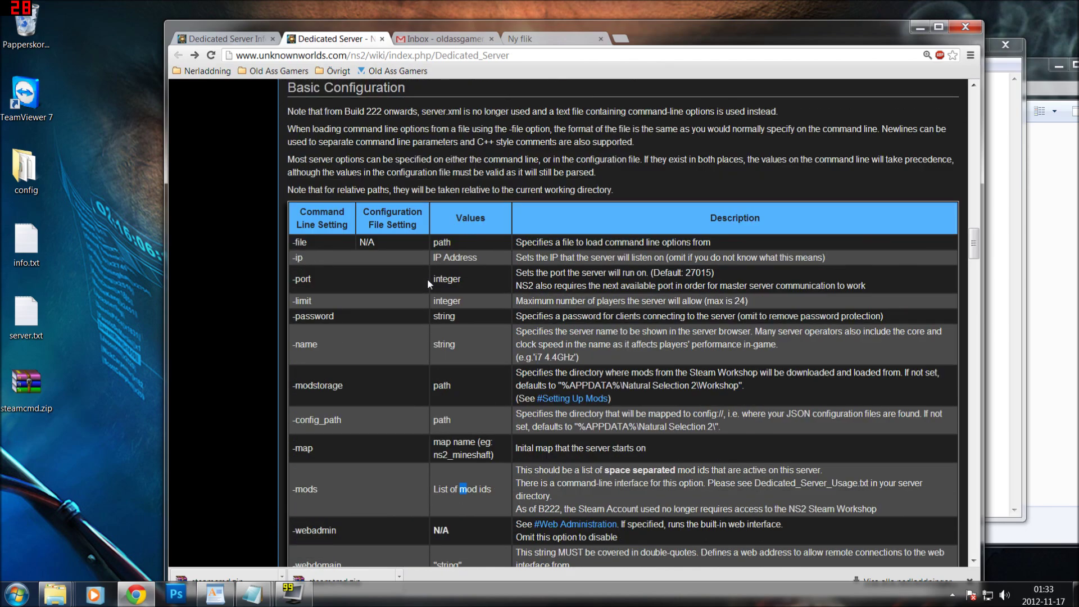
scroll(427, 278, down, 4)
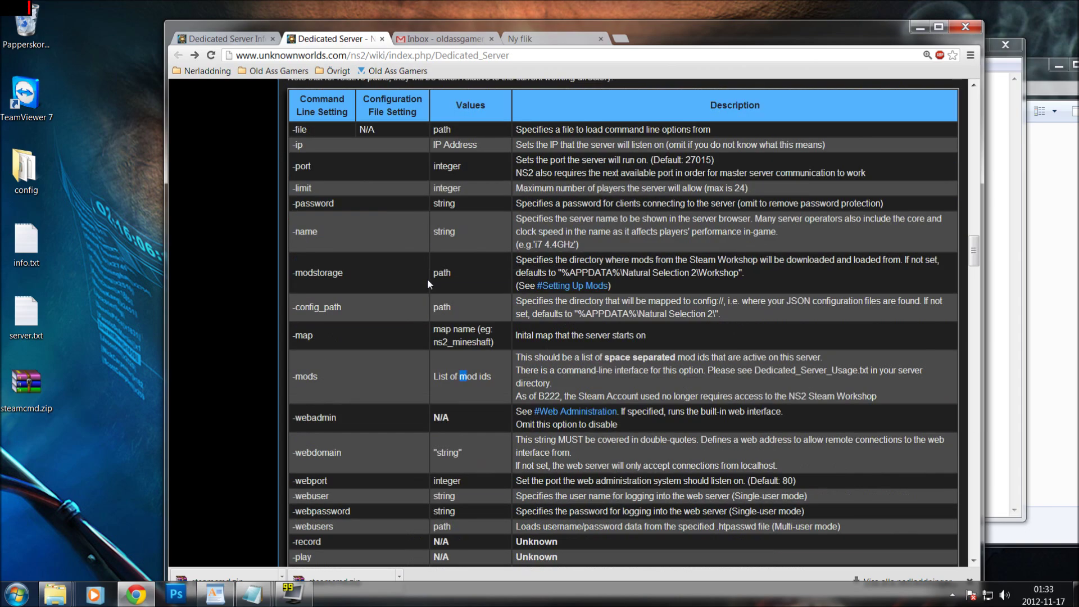
scroll(403, 291, up, 4)
scroll(393, 208, down, 3)
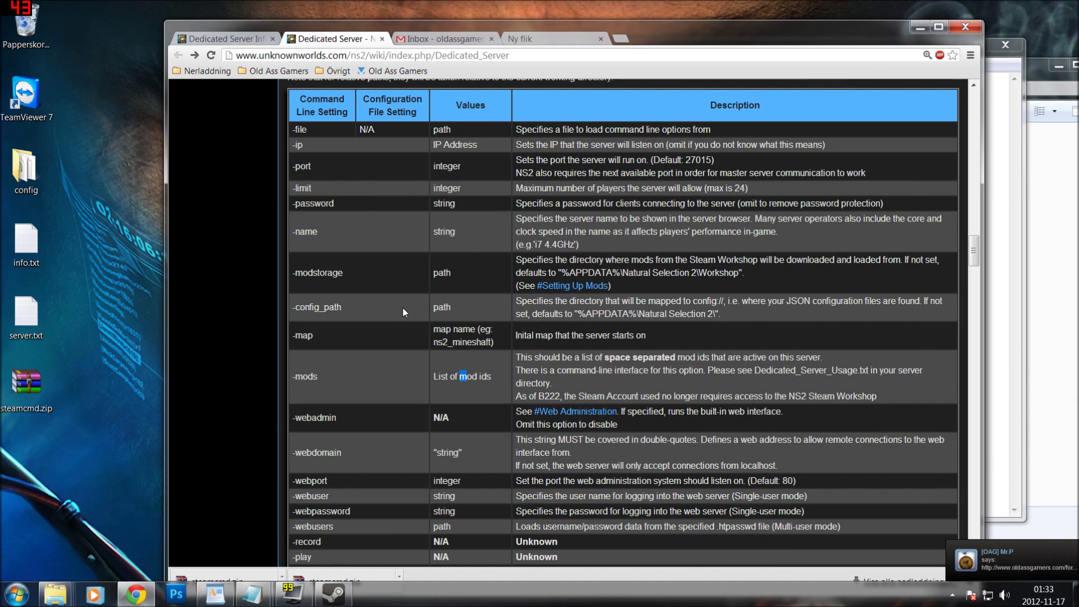
scroll(393, 364, up, 1)
click(914, 31)
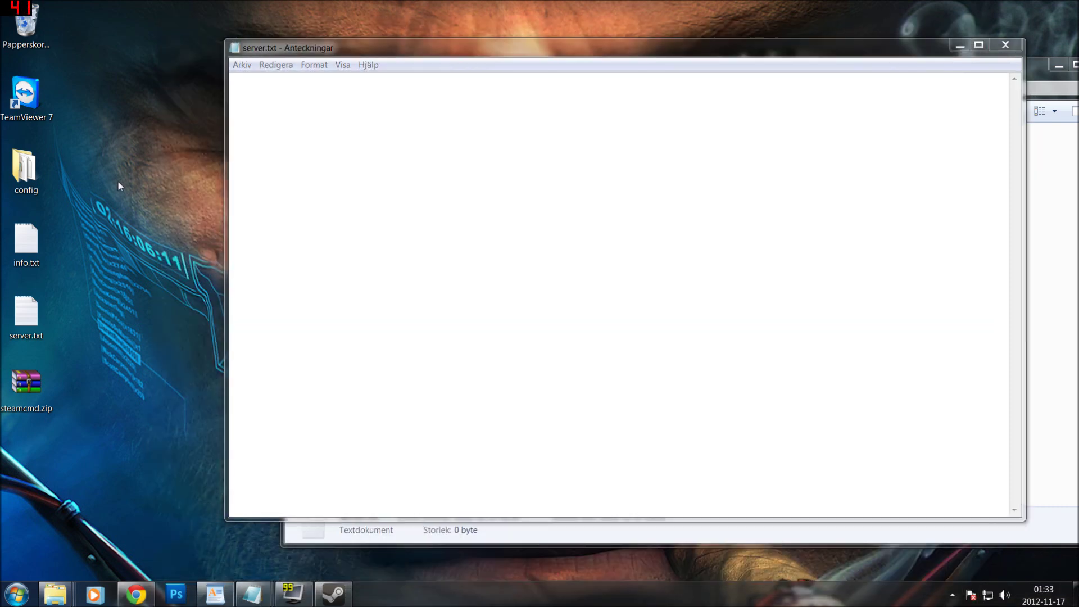
- Open the desktop config folder and its existing Server.txt
double_click(29, 171)
drag(494, 8, 489, 98)
double_click(230, 249)
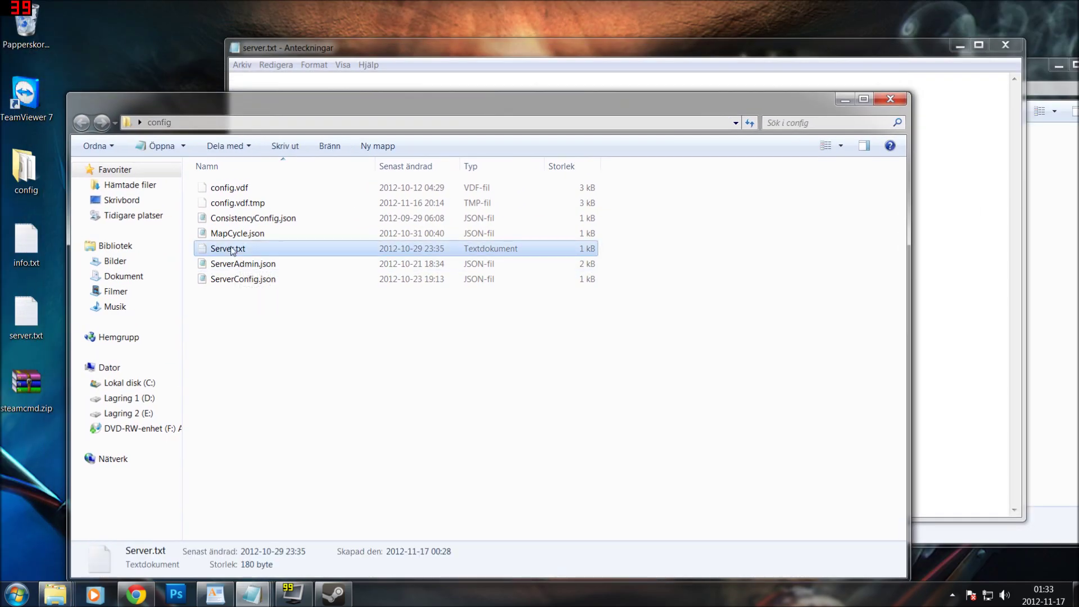